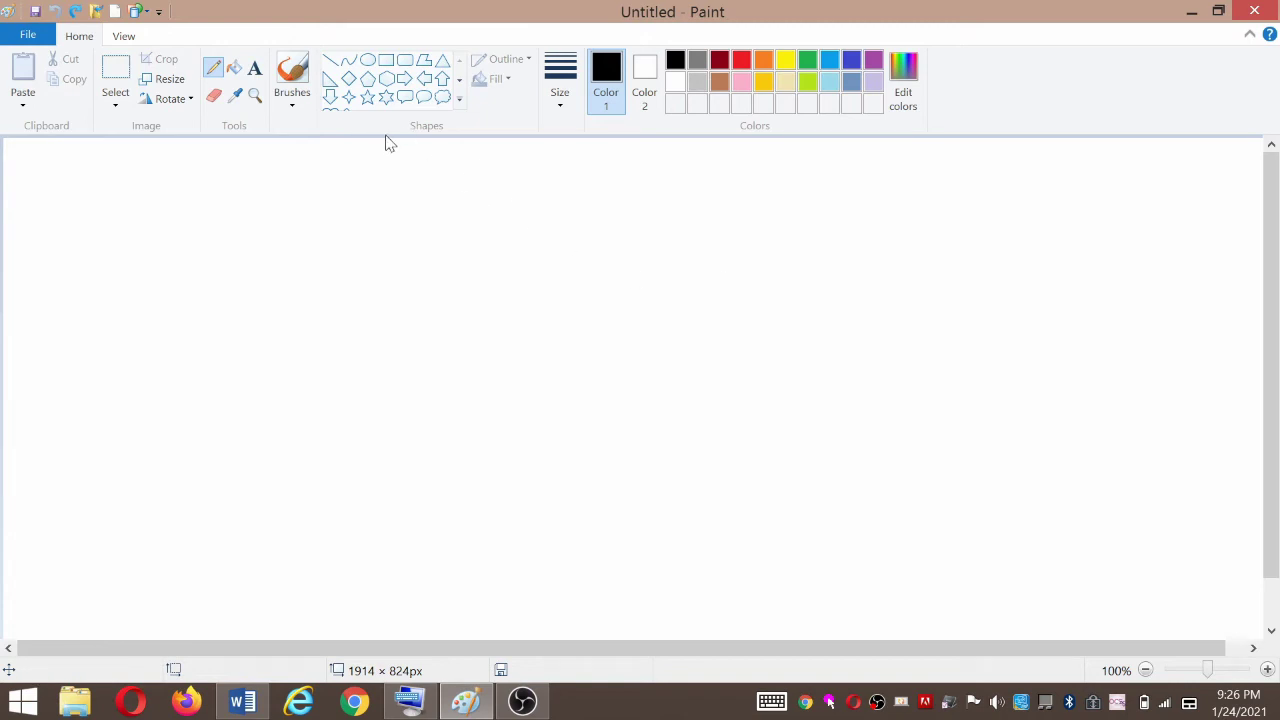
Step: Choose a thicker pencil line and draw the word POLO in black, turning both Os into smiling faces
click(560, 92)
click(531, 249)
mouse_move(357, 252)
mouse_down()
mouse_move(367, 446)
mouse_move(439, 228)
mouse_move(478, 291)
mouse_move(364, 340)
mouse_up()
mouse_move(582, 252)
mouse_down()
mouse_move(550, 392)
mouse_move(631, 363)
mouse_move(617, 267)
mouse_move(582, 253)
mouse_up()
mouse_move(681, 190)
mouse_down()
mouse_move(700, 358)
mouse_move(778, 343)
mouse_up()
mouse_move(870, 218)
mouse_down()
mouse_move(878, 348)
mouse_move(908, 208)
mouse_move(864, 226)
mouse_move(920, 251)
mouse_move(843, 272)
mouse_move(867, 297)
mouse_move(921, 310)
mouse_up()
mouse_move(598, 292)
mouse_down()
mouse_move(612, 320)
mouse_move(592, 294)
mouse_move(565, 310)
mouse_move(583, 360)
mouse_move(620, 354)
mouse_up()
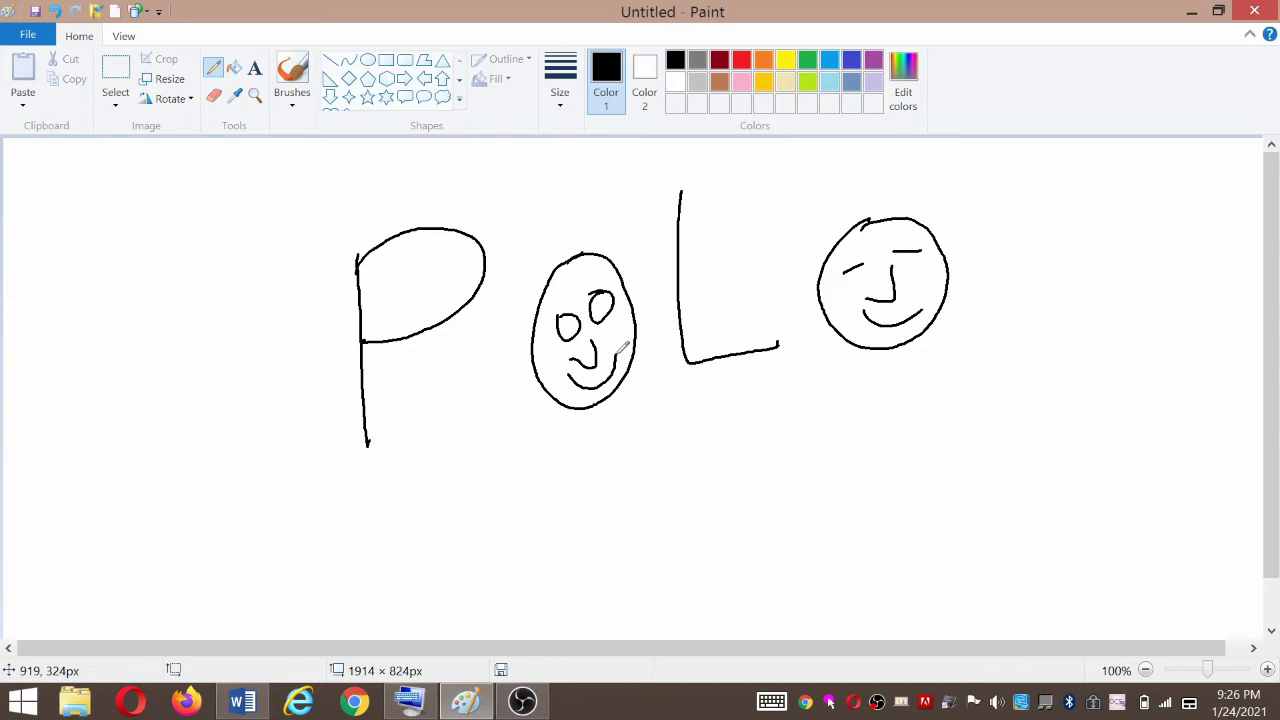
Step: Discard the drawing without saving and outline a rounded block letter A with its inner hole on the blank canvas
key(alt+F4)
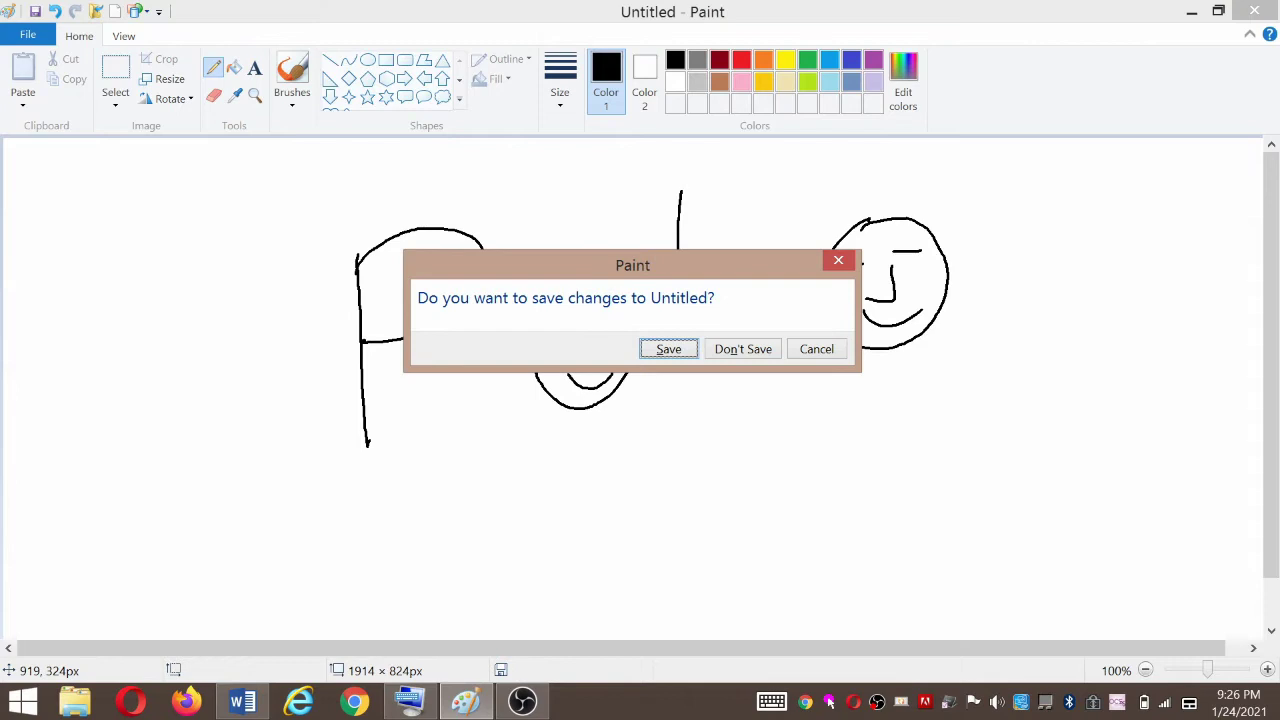
click(740, 349)
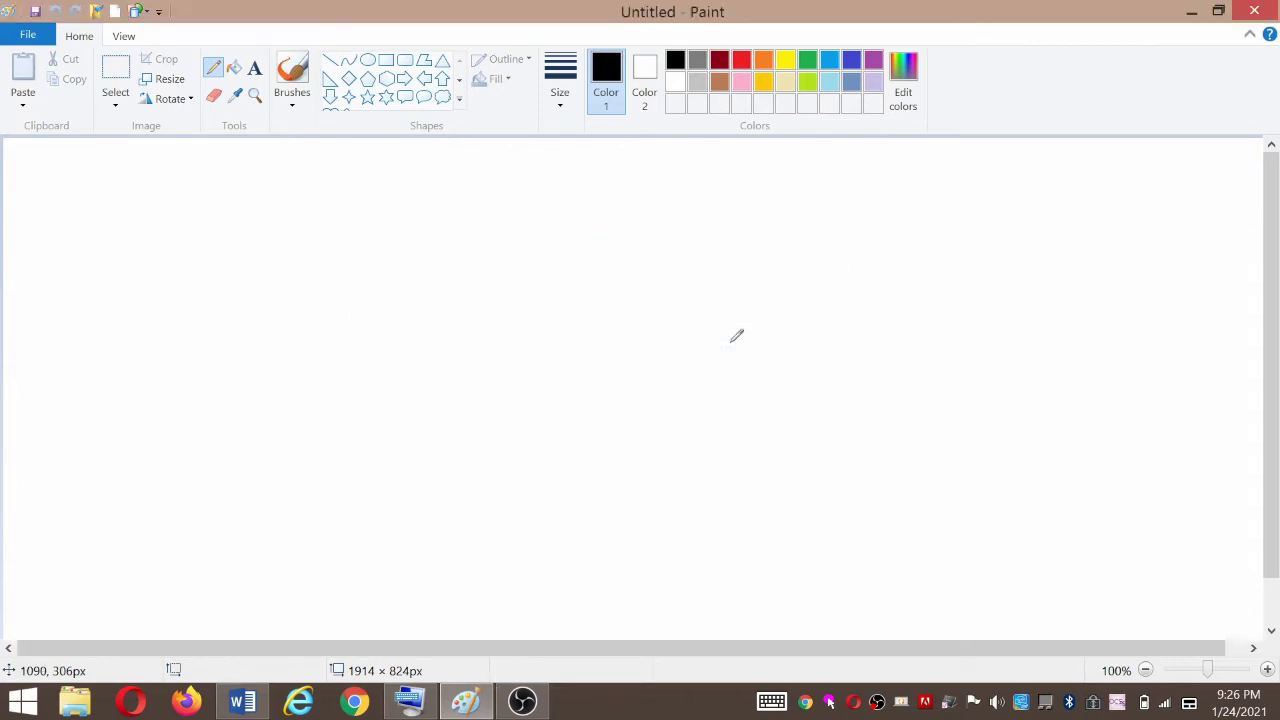
mouse_move(138, 520)
mouse_down()
mouse_move(138, 356)
mouse_move(284, 262)
mouse_move(318, 520)
mouse_move(283, 443)
mouse_move(231, 391)
mouse_move(176, 507)
mouse_move(131, 515)
mouse_up()
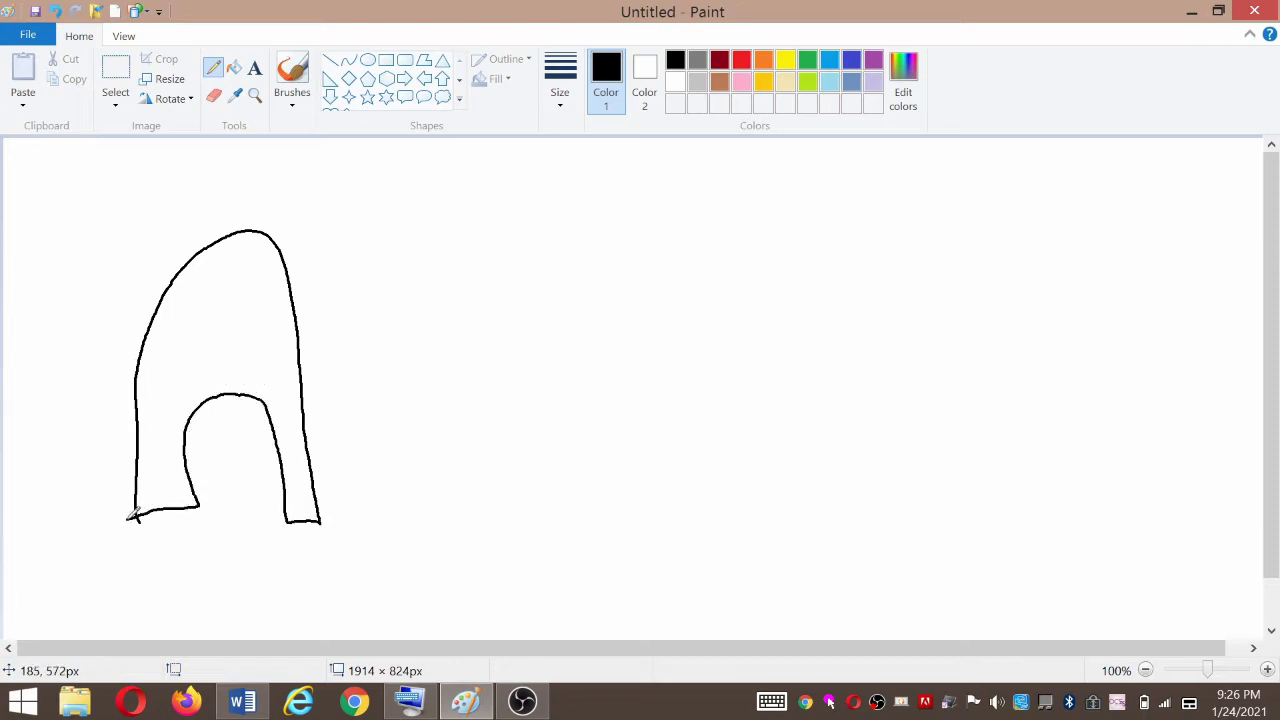
mouse_move(208, 326)
mouse_down()
mouse_move(233, 273)
mouse_move(261, 287)
mouse_move(270, 322)
mouse_move(213, 324)
mouse_up()
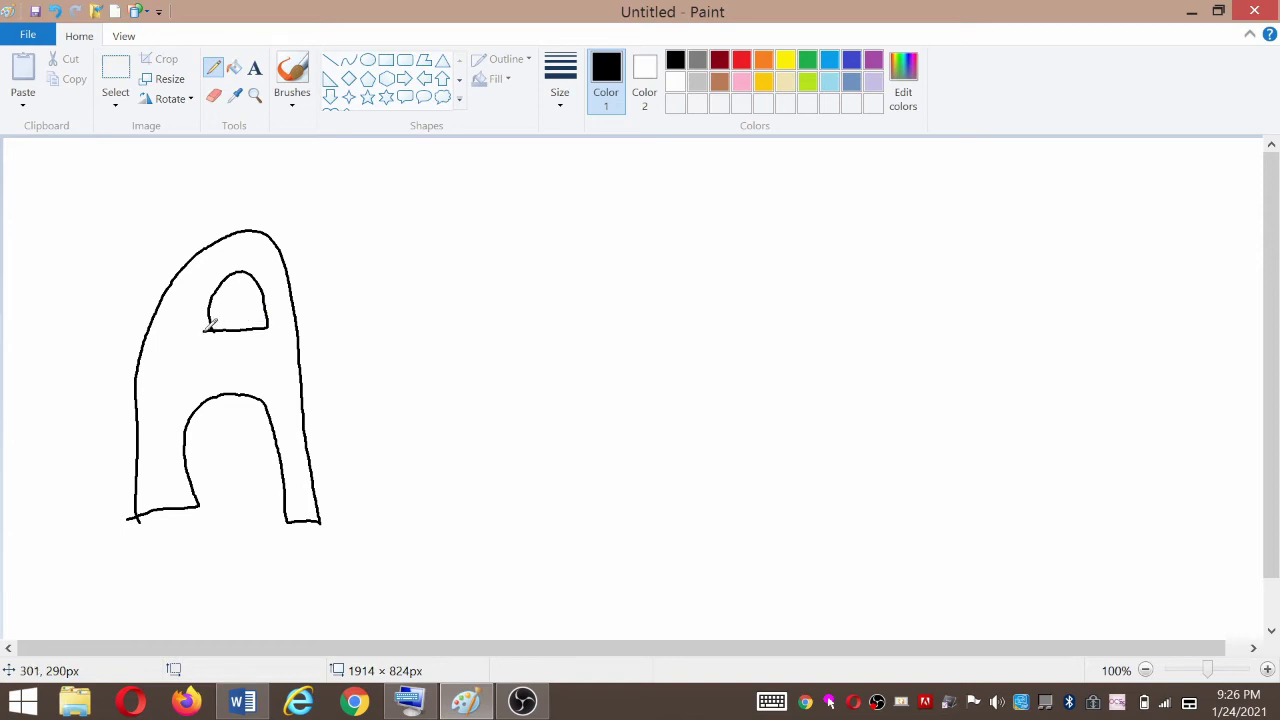
Step: Outline a block letter B against the A's right side with two inner holes, redrawing the lower hole after undoing it
mouse_move(277, 242)
mouse_down()
mouse_move(374, 179)
mouse_move(411, 189)
mouse_move(457, 272)
mouse_move(437, 328)
mouse_move(392, 370)
mouse_move(486, 389)
mouse_move(494, 436)
mouse_move(444, 477)
mouse_move(322, 505)
mouse_up()
mouse_move(331, 262)
mouse_down()
mouse_move(344, 323)
mouse_move(360, 241)
mouse_move(400, 233)
mouse_move(407, 293)
mouse_move(344, 321)
mouse_up()
mouse_move(347, 399)
mouse_down()
mouse_move(357, 456)
mouse_move(421, 418)
mouse_move(366, 462)
mouse_move(349, 455)
mouse_move(362, 476)
mouse_up()
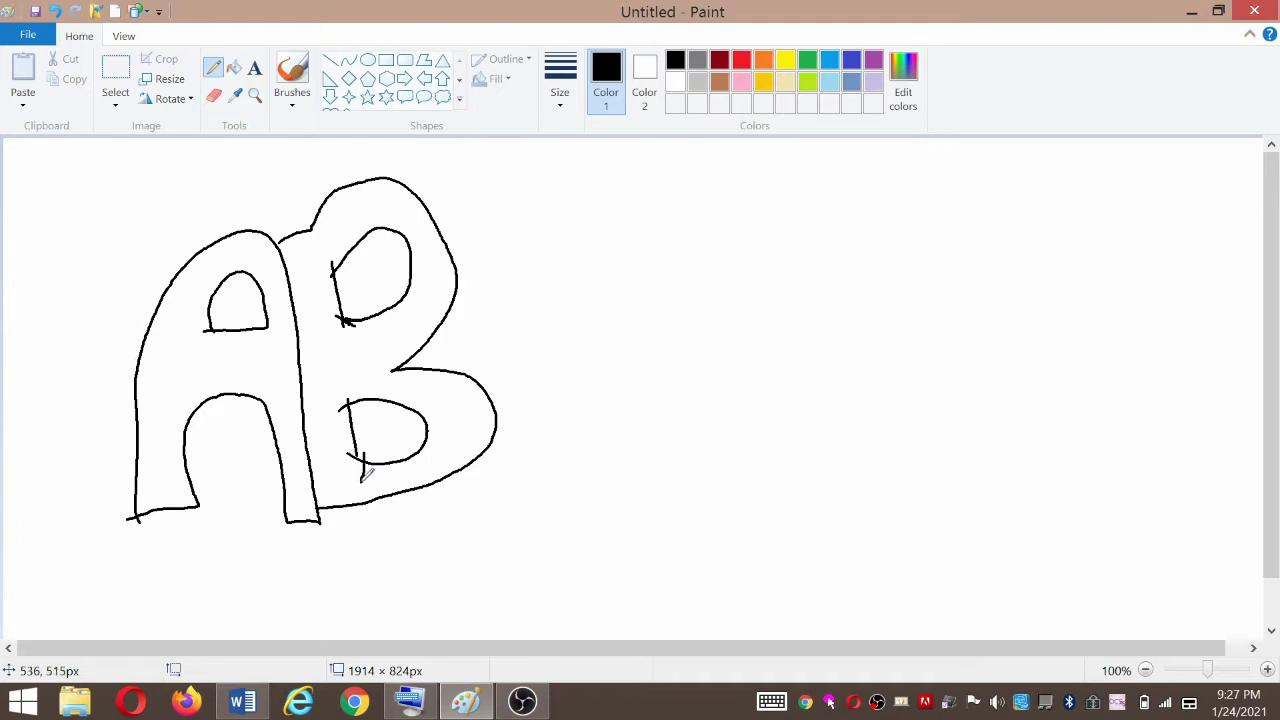
key(ctrl+z)
key(ctrl+z)
key(ctrl+z)
mouse_move(341, 399)
mouse_down()
mouse_move(384, 396)
mouse_move(410, 419)
mouse_move(350, 455)
mouse_up()
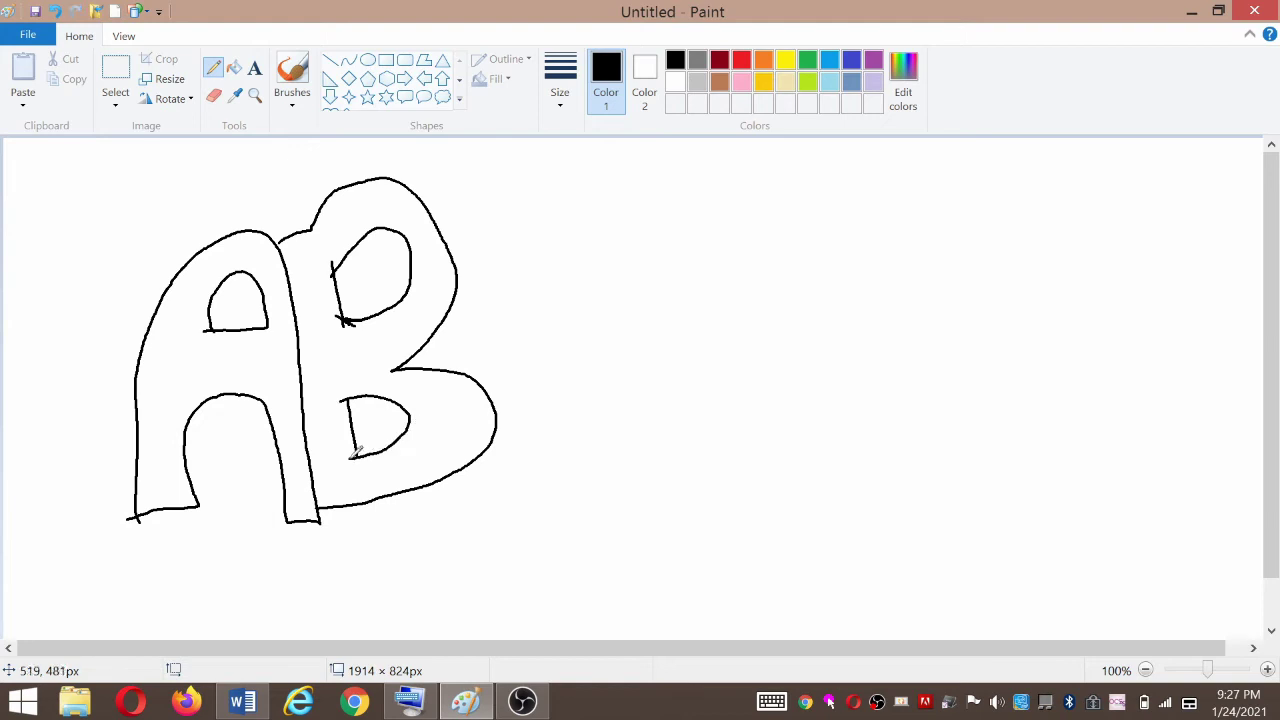
Step: Outline a second, slanted block letter A behind the B and draw its inner hole
mouse_move(414, 205)
mouse_down()
mouse_move(556, 196)
mouse_move(696, 454)
mouse_move(622, 473)
mouse_move(576, 395)
mouse_move(542, 455)
mouse_move(555, 489)
mouse_move(453, 503)
mouse_move(441, 473)
mouse_up()
mouse_move(506, 312)
mouse_down()
mouse_move(566, 301)
mouse_move(579, 335)
mouse_move(511, 331)
mouse_move(515, 246)
mouse_move(584, 340)
mouse_move(513, 352)
mouse_up()
key(ctrl+z)
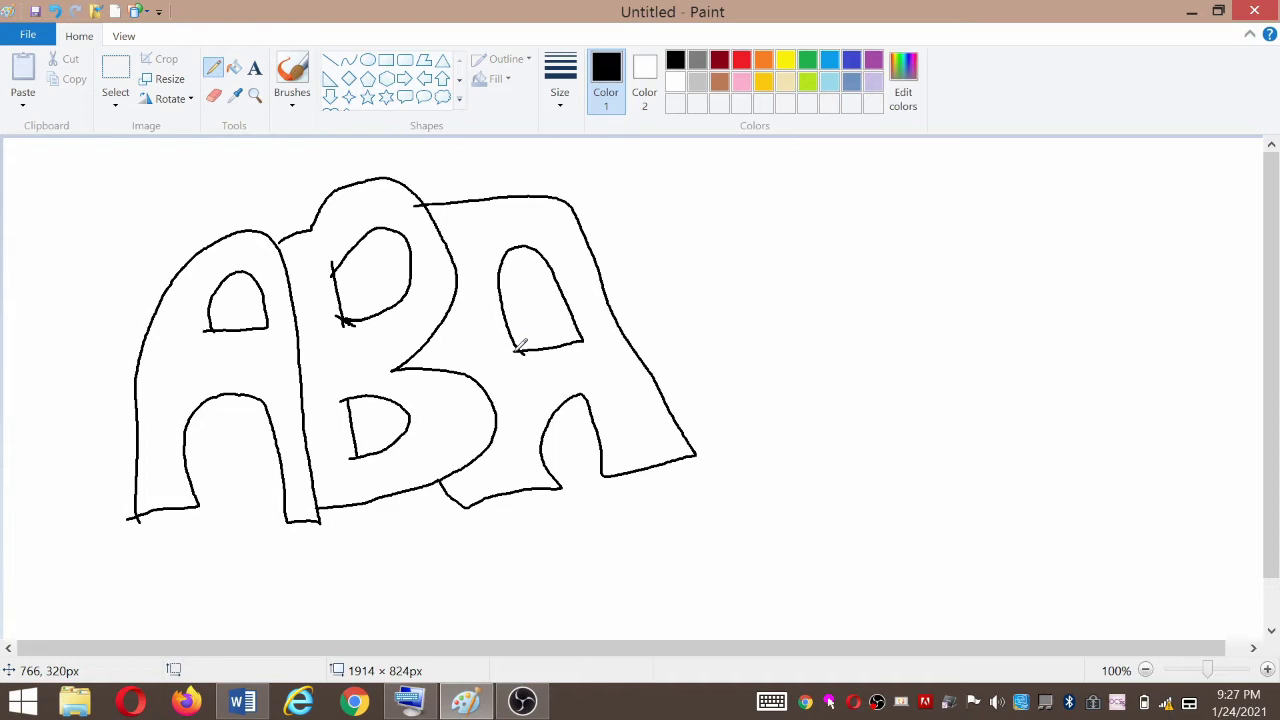
Step: Outline a block letter S behind the second A, redrawing its upper curve and closing its lower end
mouse_move(757, 212)
mouse_down()
mouse_move(690, 207)
mouse_move(717, 271)
mouse_move(814, 309)
mouse_move(785, 380)
mouse_move(680, 427)
mouse_up()
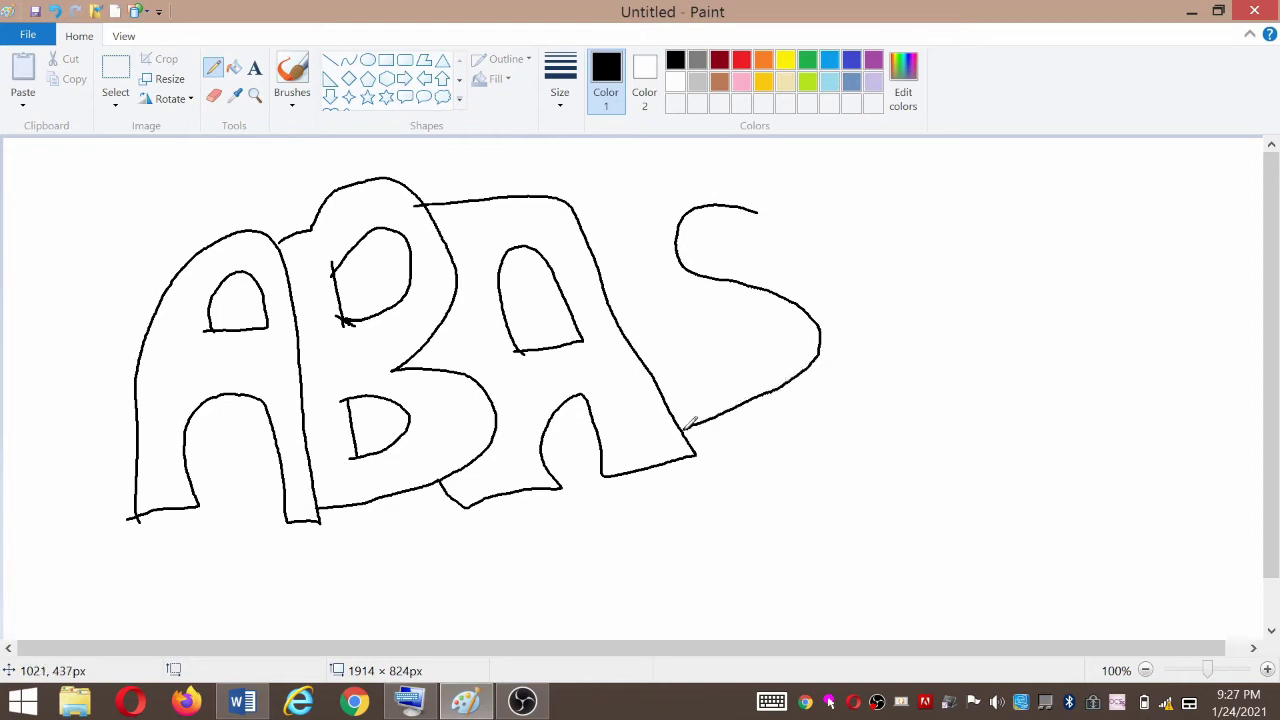
mouse_move(763, 207)
mouse_down()
mouse_move(739, 162)
mouse_move(674, 174)
mouse_move(608, 217)
mouse_move(597, 256)
mouse_up()
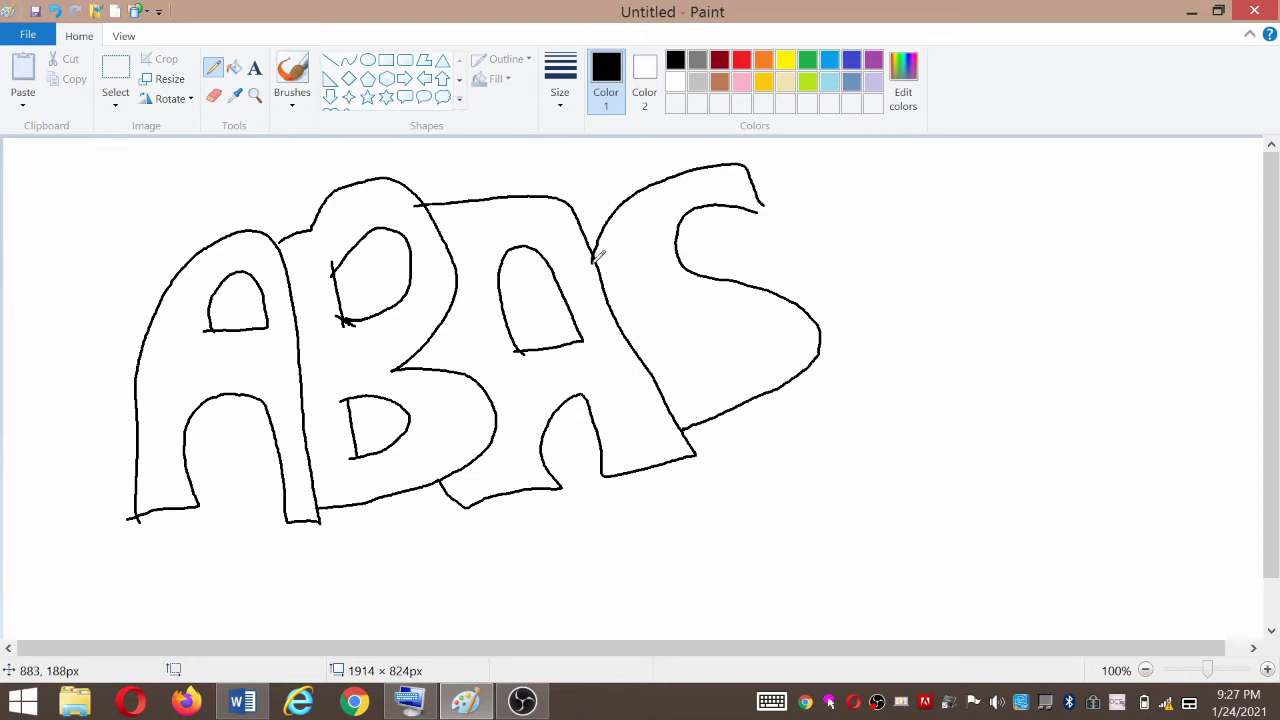
key(ctrl+z)
mouse_move(760, 216)
mouse_down()
mouse_move(740, 168)
mouse_move(707, 163)
mouse_move(623, 207)
mouse_move(603, 283)
mouse_up()
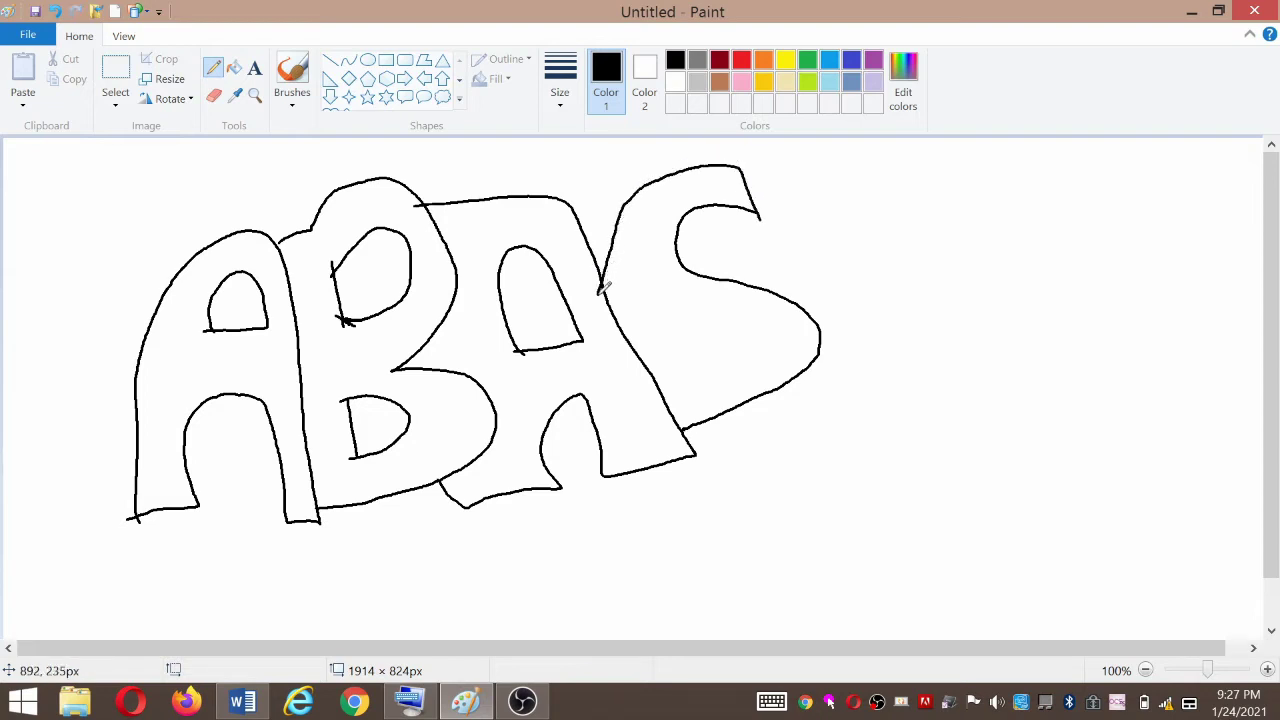
mouse_move(622, 340)
mouse_down()
mouse_move(690, 337)
mouse_move(708, 358)
mouse_move(662, 395)
mouse_up()
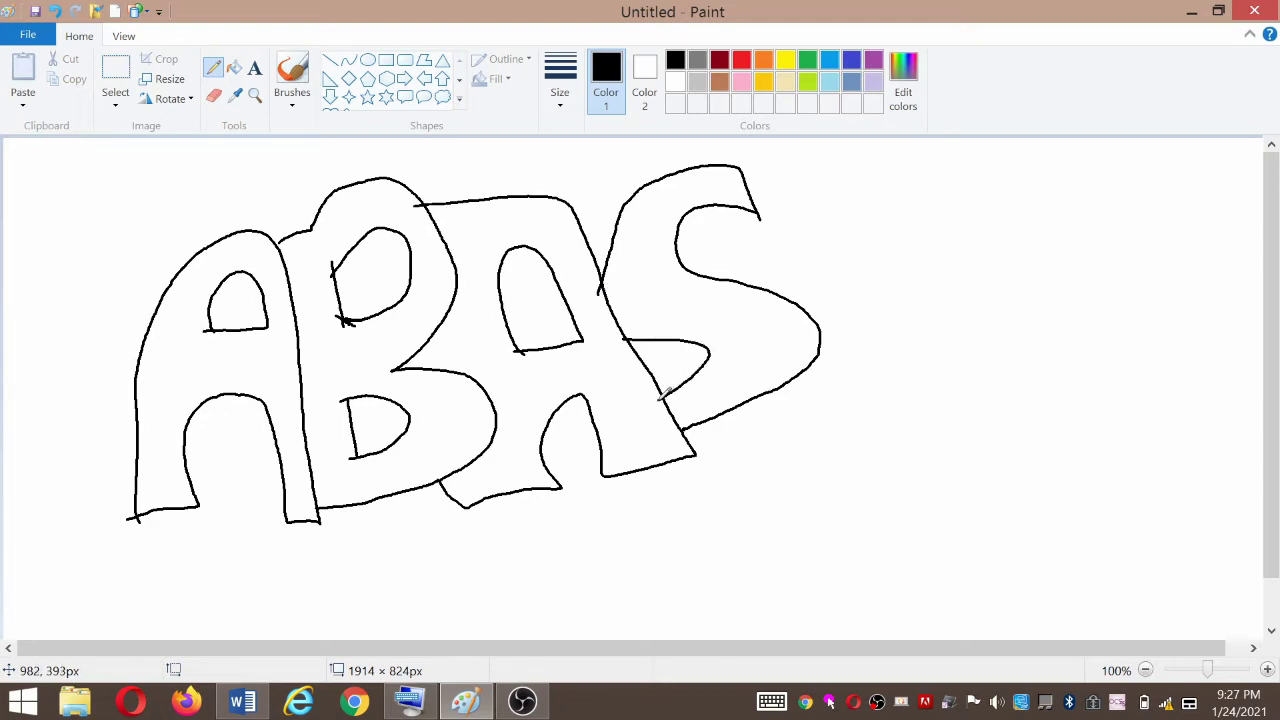
Step: Fill the first block letter A with red
click(234, 67)
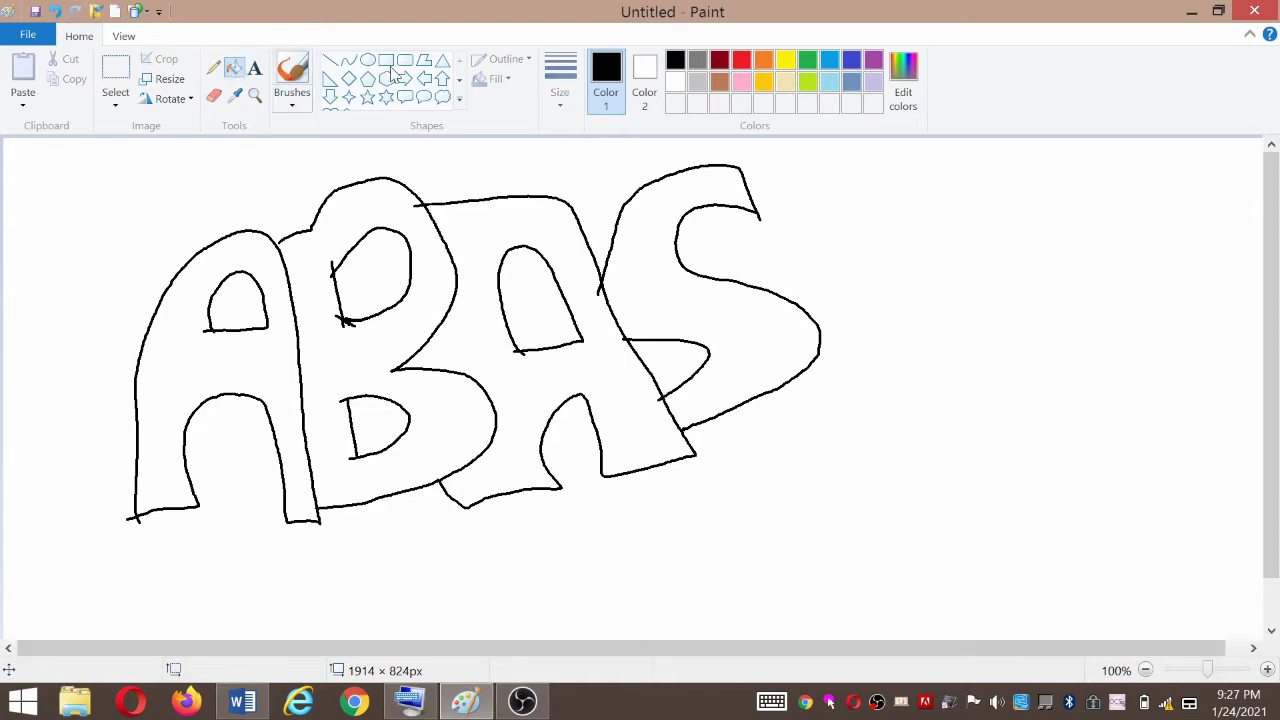
click(741, 60)
click(278, 340)
Step: Try to fill the block letter B with green, and undo the fill
click(808, 62)
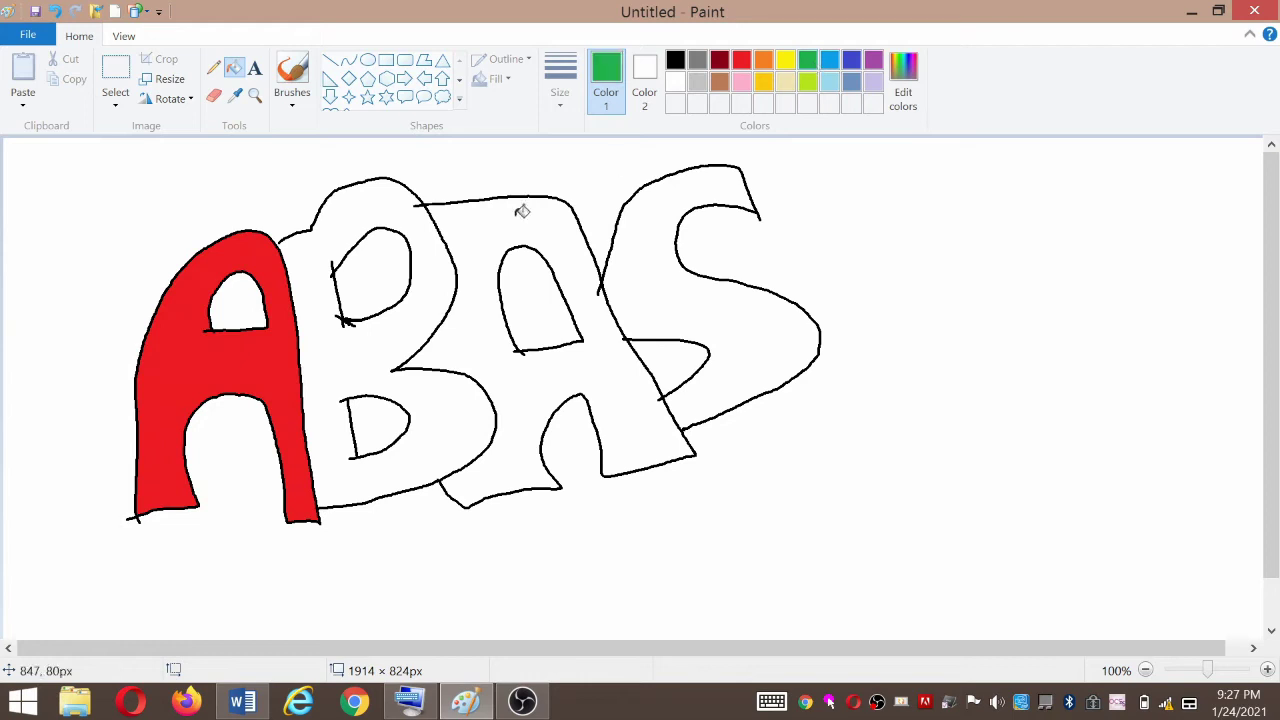
click(427, 293)
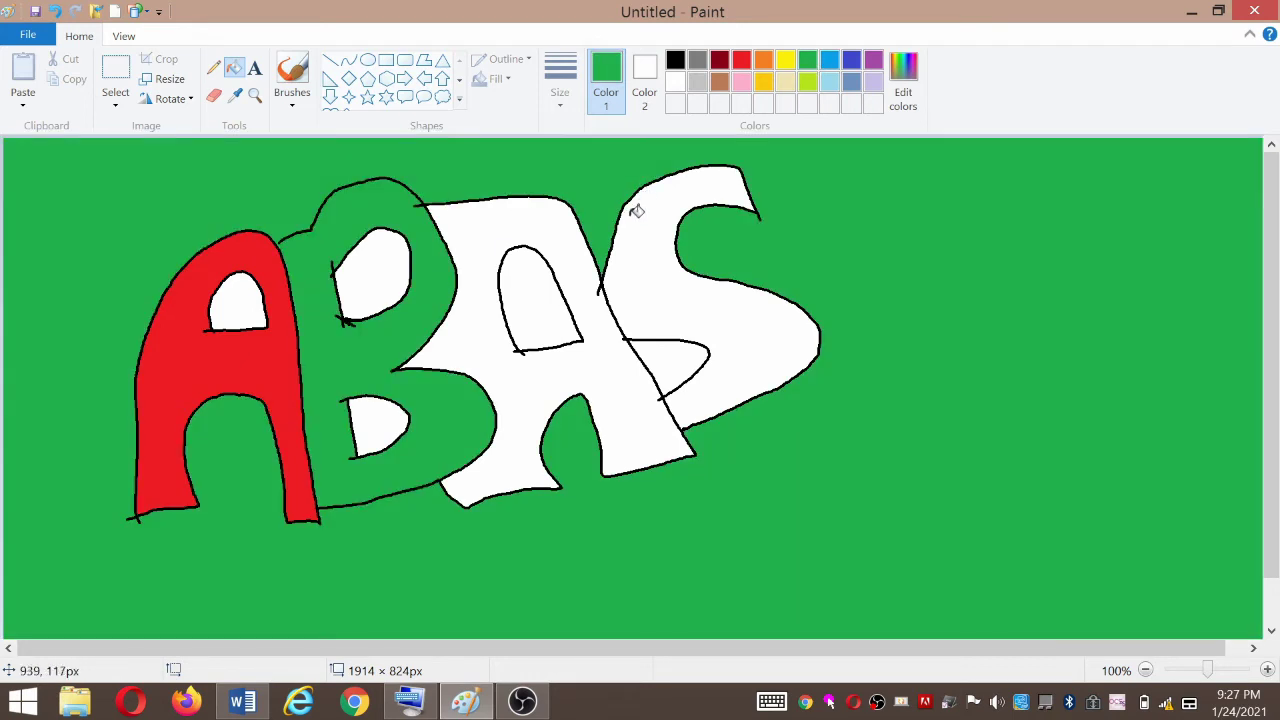
key(ctrl+z)
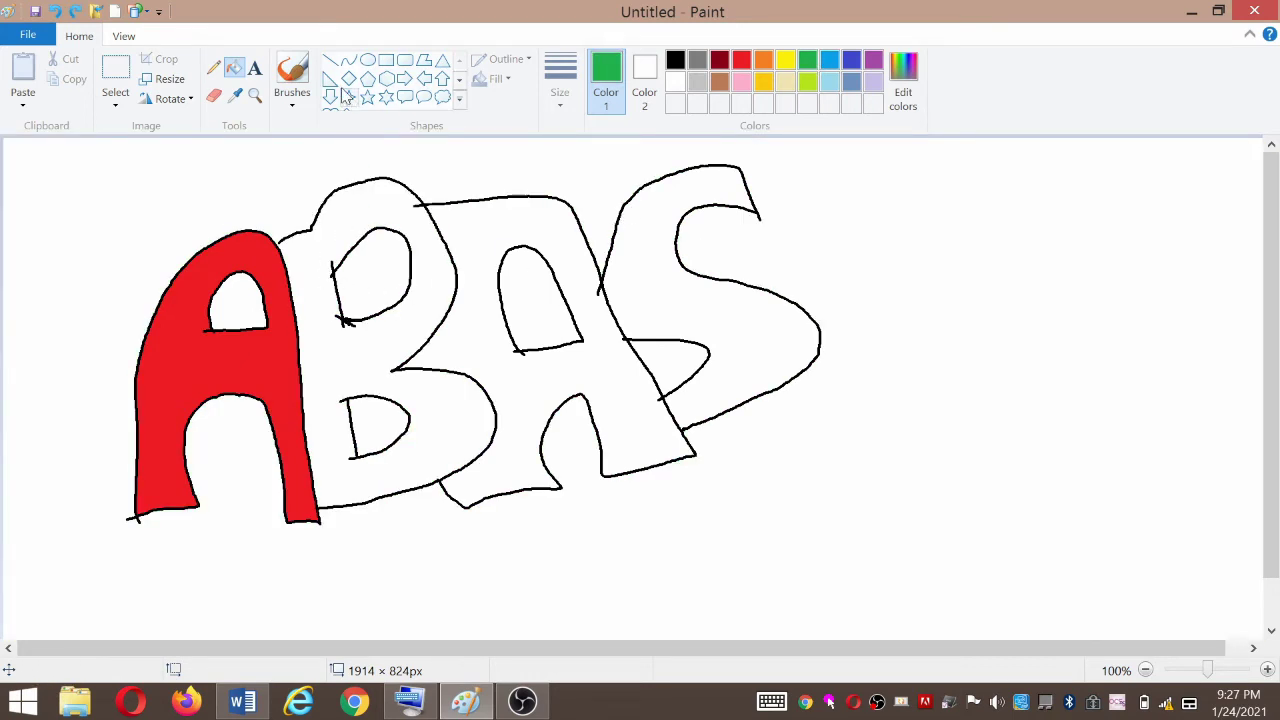
Step: Close the gap between the B's outline and the first A with the black pencil, and fill the B with green
click(213, 67)
click(676, 61)
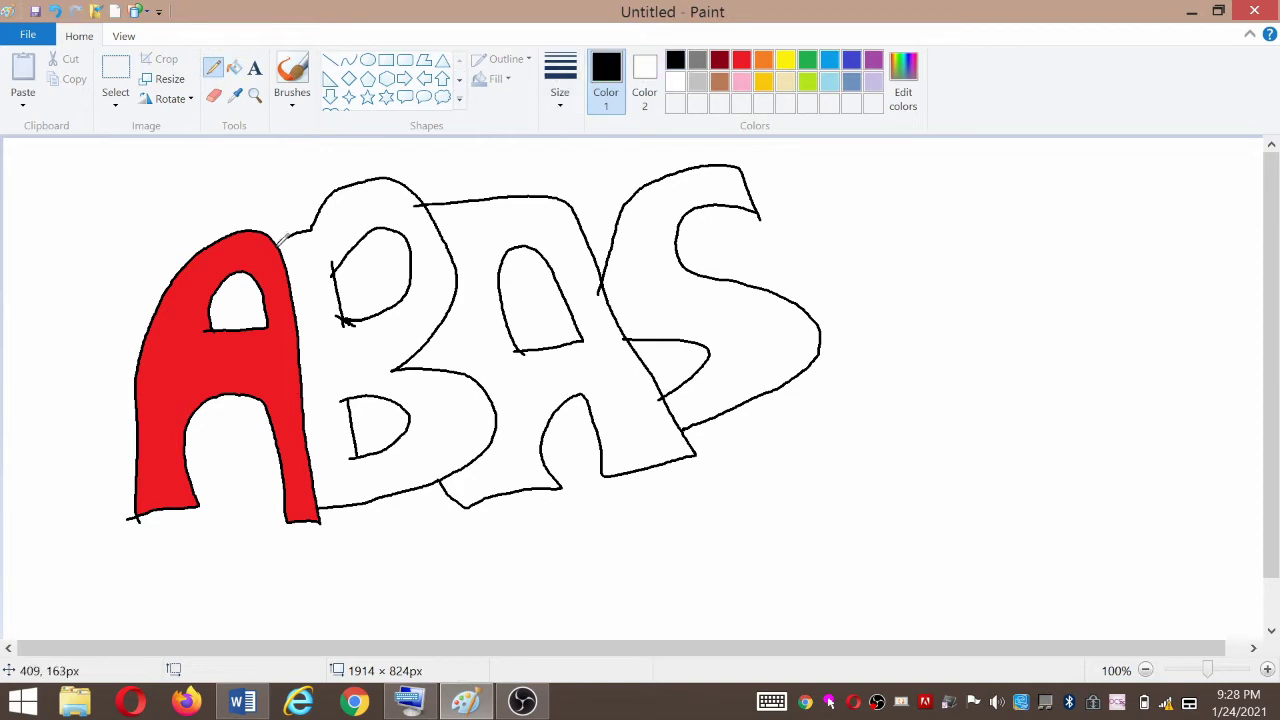
click(234, 67)
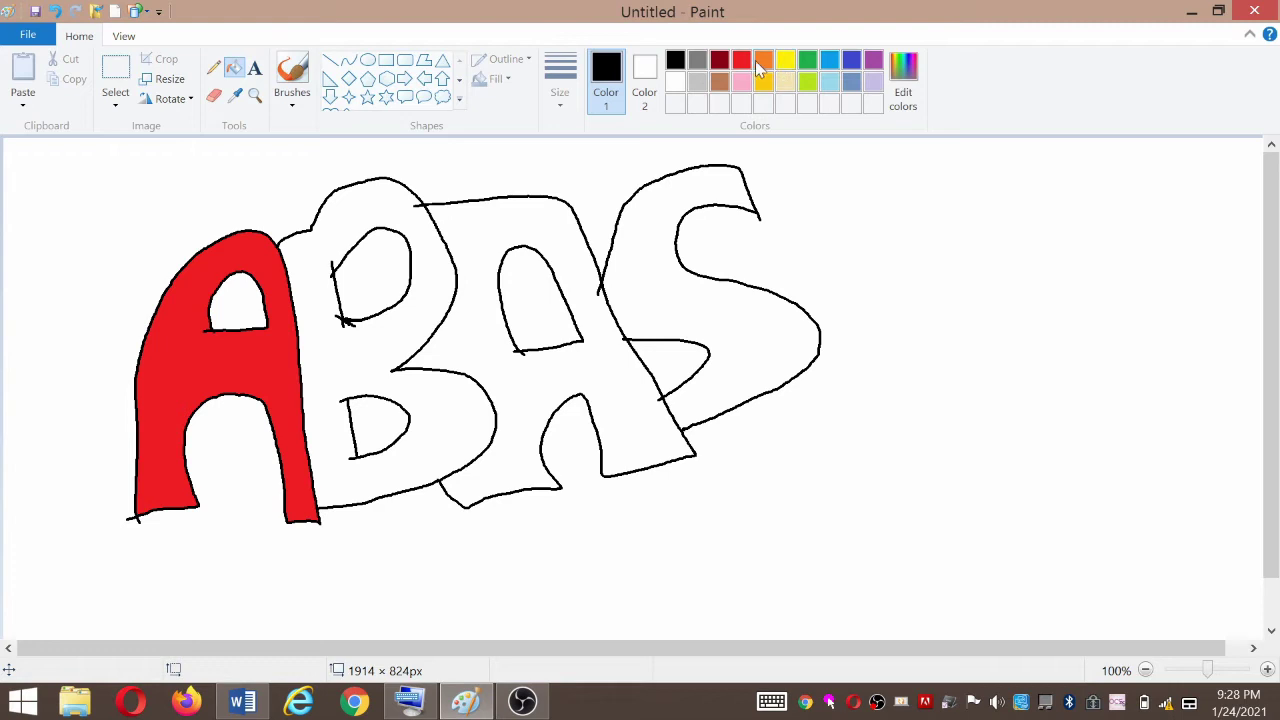
click(806, 62)
click(442, 258)
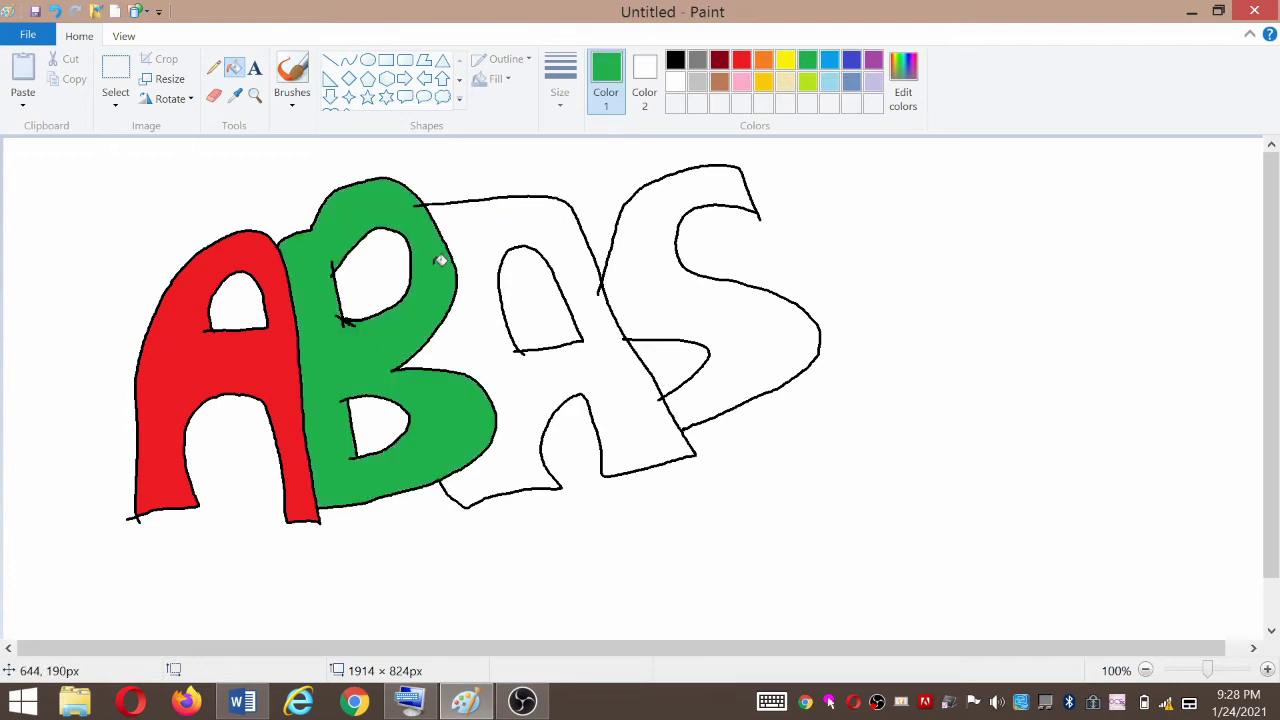
Step: Fill the second block letter A with yellow and the block letter S with indigo
click(540, 218)
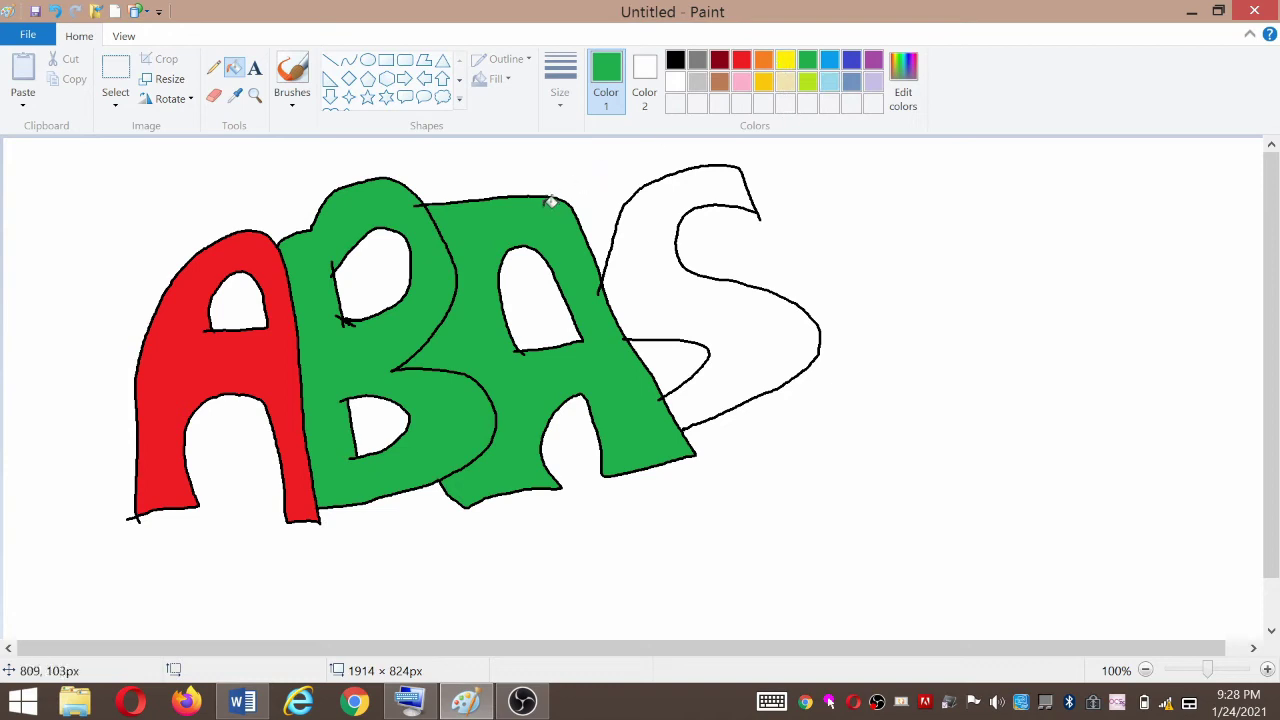
click(784, 62)
click(527, 211)
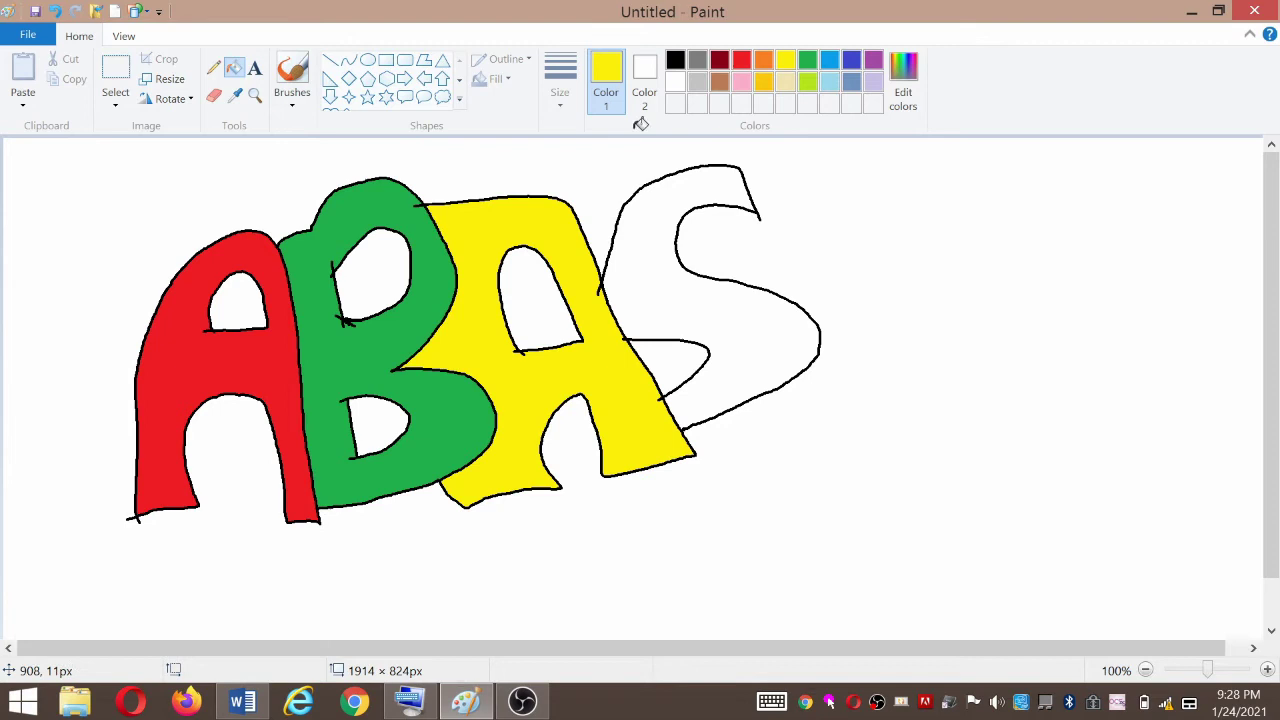
click(741, 61)
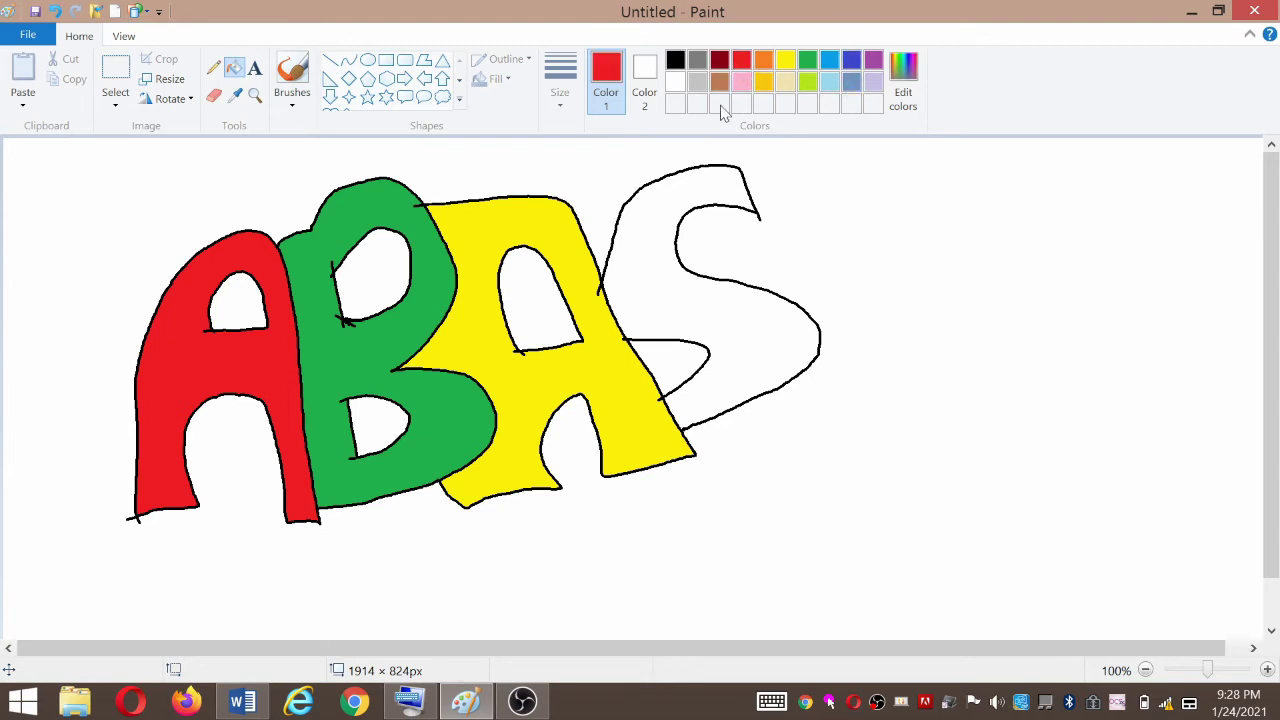
click(851, 61)
click(704, 187)
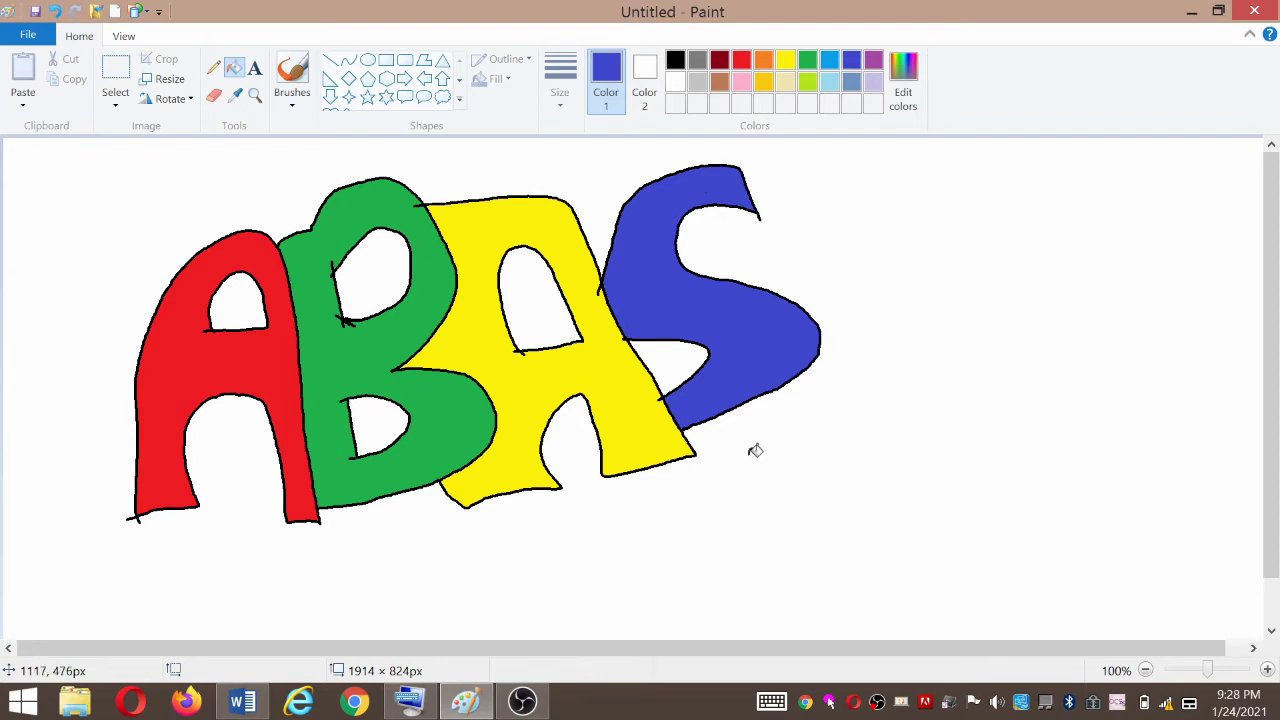
Step: Fill the background and all the holes in the letters with lavender
click(873, 81)
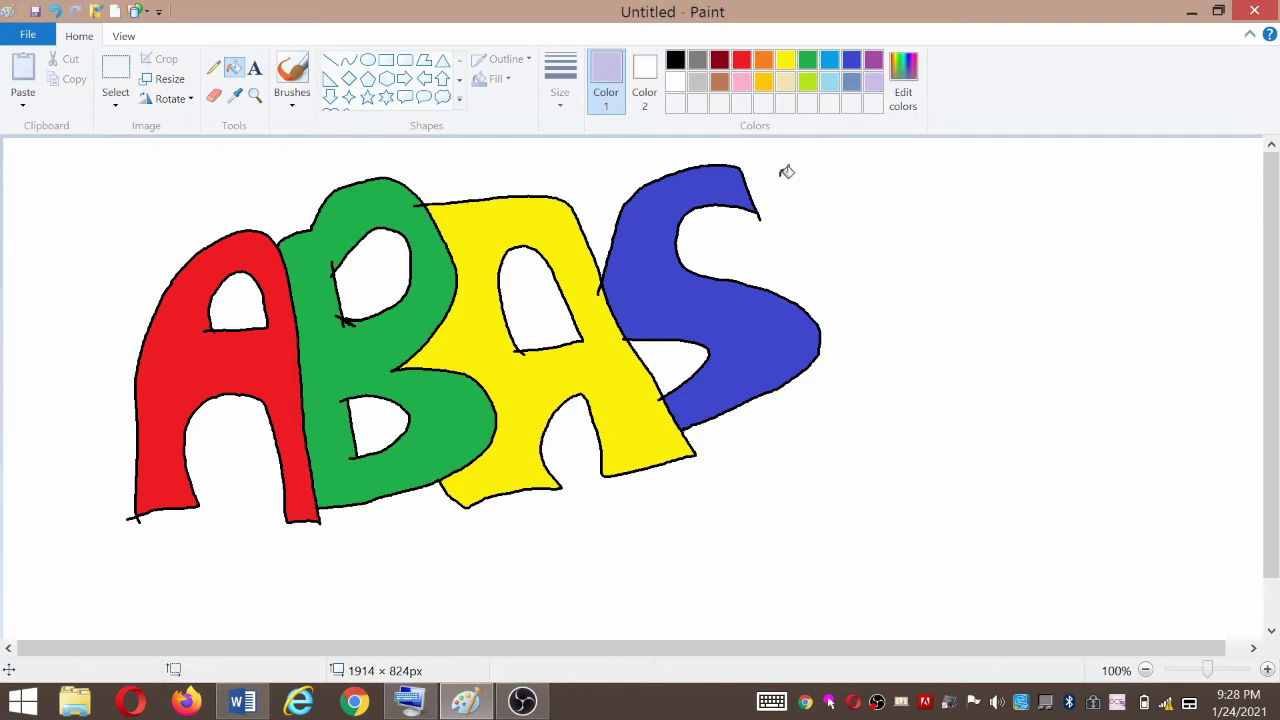
click(779, 254)
click(540, 306)
click(646, 358)
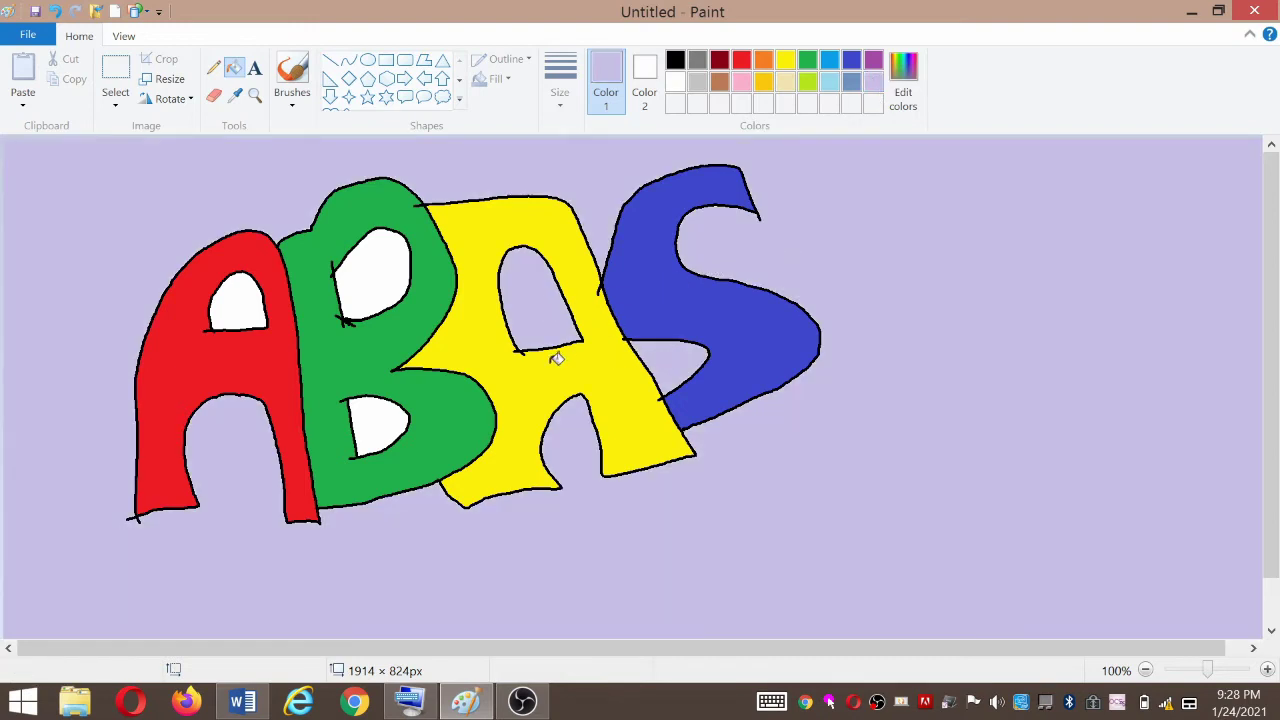
click(387, 277)
click(386, 415)
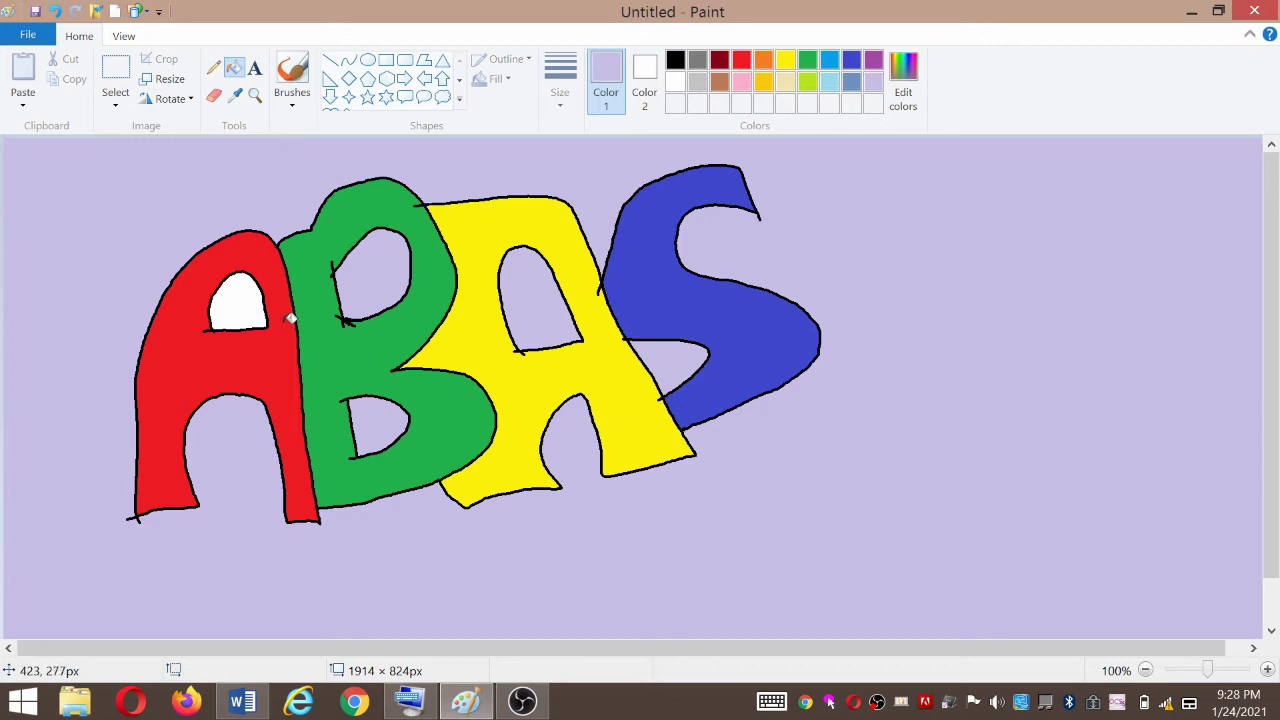
click(245, 304)
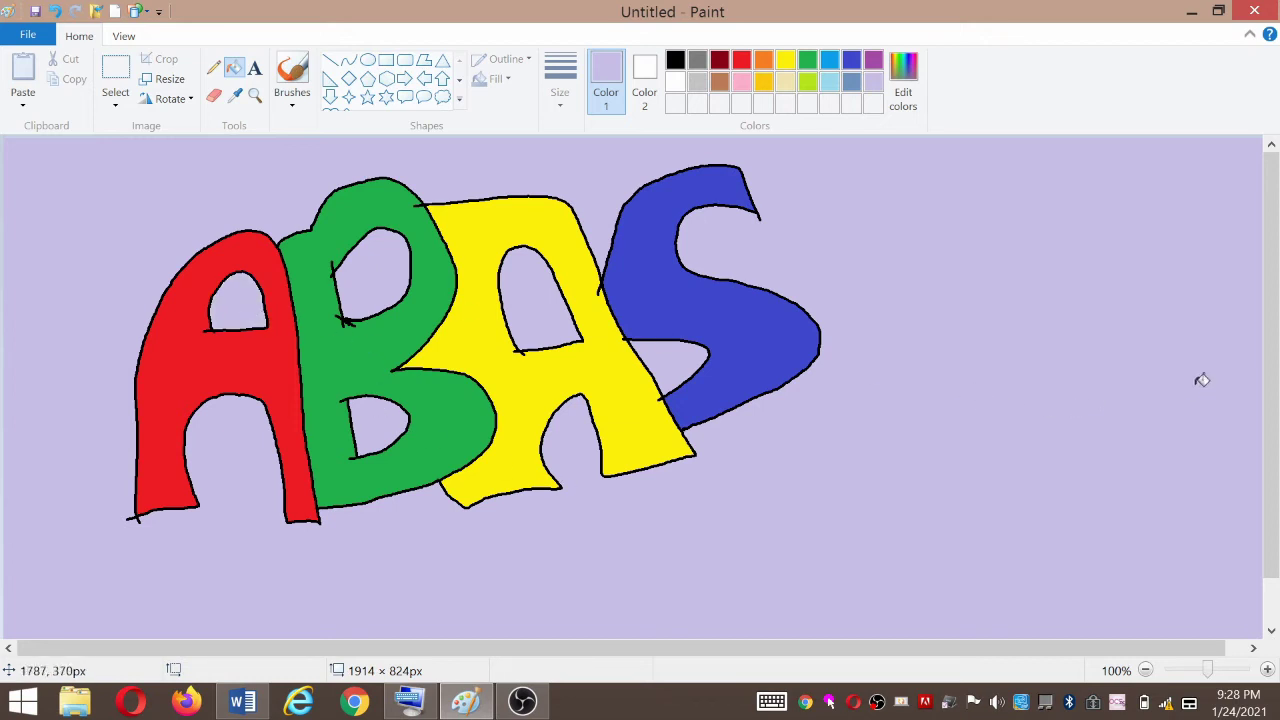
Step: Start a new blank picture without saving the lettering, and switch back to the pencil
key(ctrl+n)
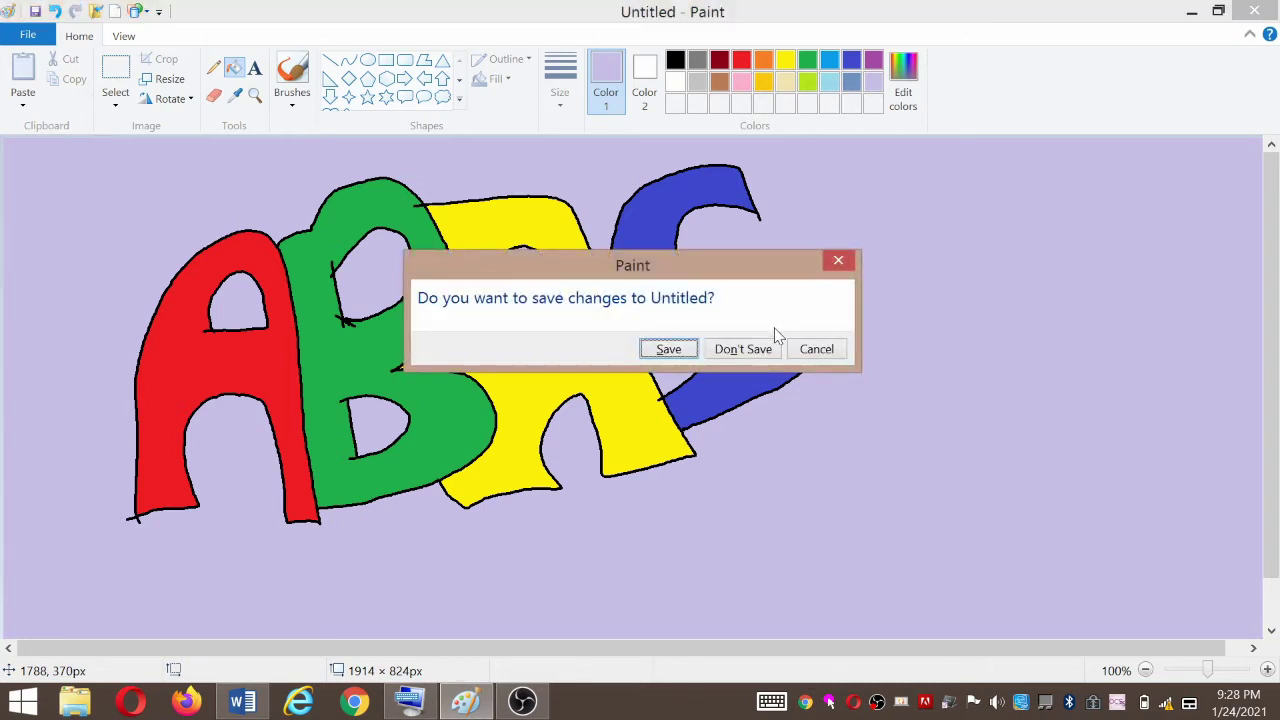
click(737, 350)
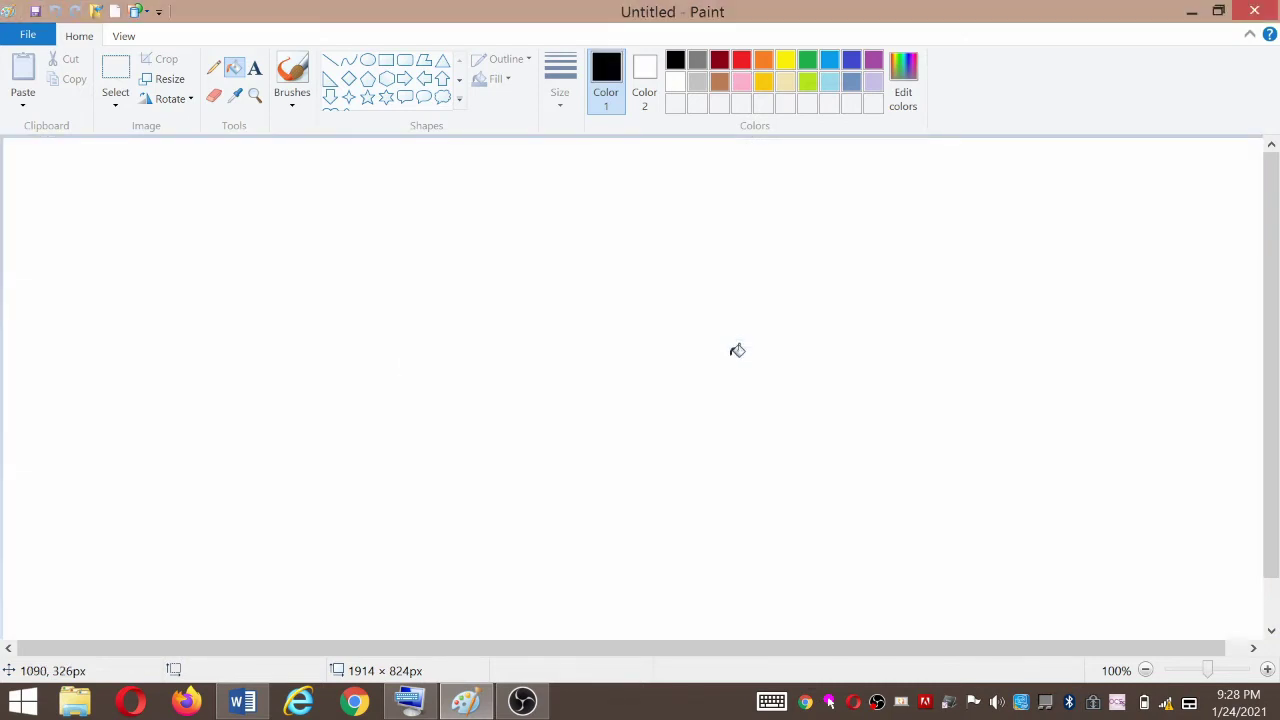
click(212, 70)
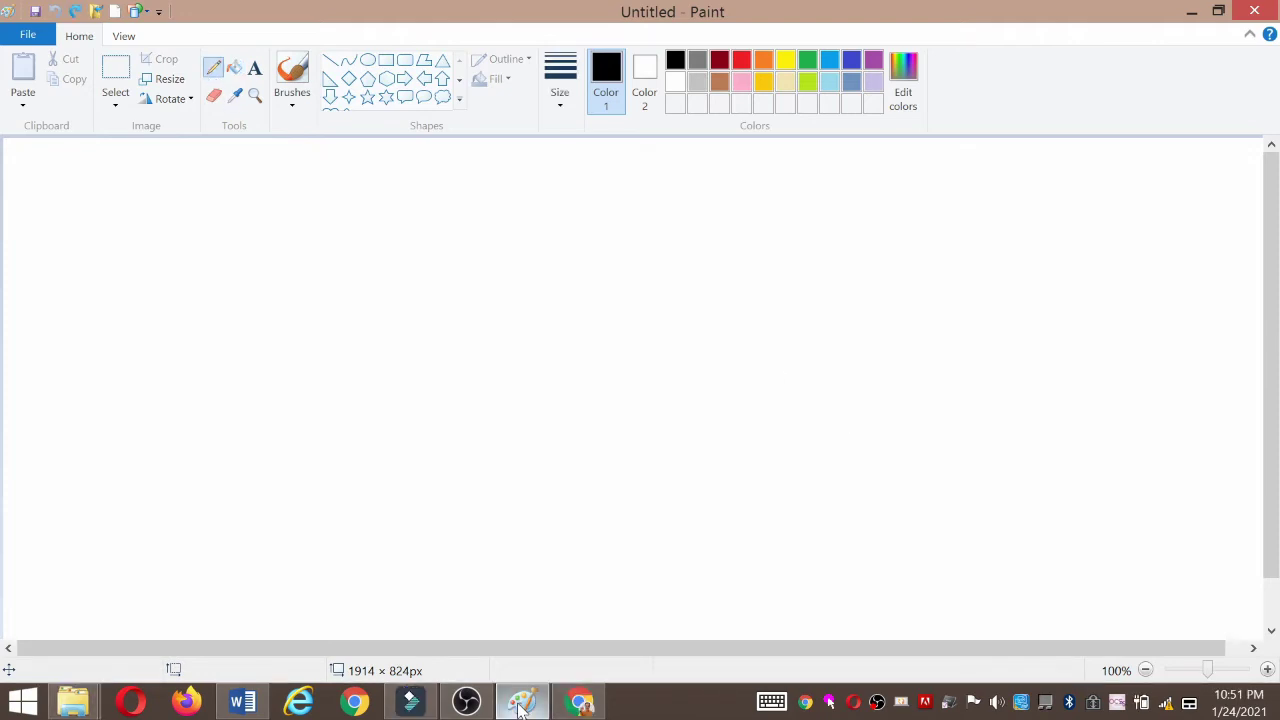
Step: Write the word BATMAN in large black pencil capitals across the middle of the canvas
drag(269, 291, 291, 452)
mouse_move(255, 312)
mouse_down()
mouse_move(300, 285)
mouse_move(356, 358)
mouse_move(276, 424)
mouse_up()
mouse_move(381, 414)
mouse_down()
mouse_move(440, 296)
mouse_move(494, 421)
mouse_up()
click(534, 265)
drag(385, 373, 472, 350)
drag(534, 265, 548, 437)
mouse_move(477, 283)
mouse_down()
mouse_move(581, 266)
mouse_move(640, 273)
mouse_move(648, 426)
mouse_up()
mouse_move(641, 284)
mouse_down()
mouse_move(682, 351)
mouse_move(698, 302)
mouse_move(729, 325)
mouse_move(738, 409)
mouse_up()
drag(828, 283, 767, 420)
drag(814, 307, 848, 402)
drag(770, 383, 844, 366)
mouse_move(876, 280)
mouse_down()
mouse_move(891, 418)
mouse_move(962, 383)
mouse_move(973, 268)
mouse_up()
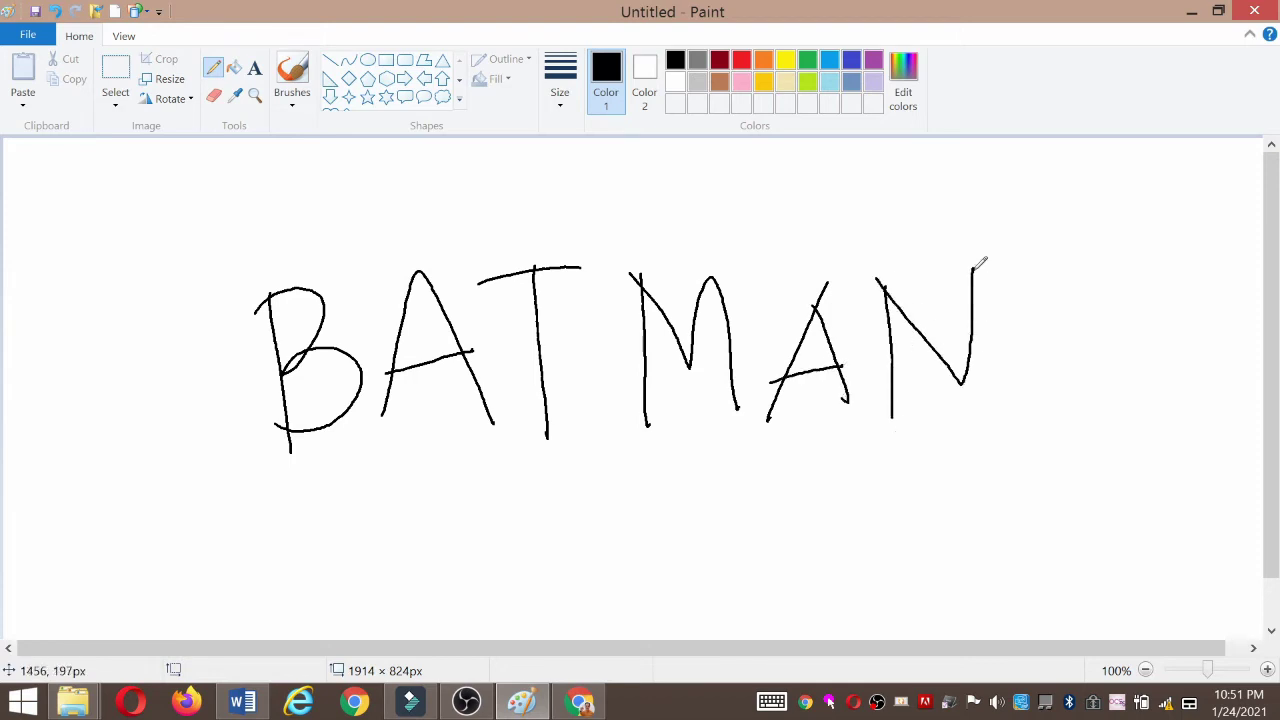
Step: Draw a closed cloud-shaped outline around the word BATMAN, redrawing the lower curves until it surrounds all the letters
mouse_move(210, 264)
mouse_down()
mouse_move(297, 222)
mouse_move(366, 280)
mouse_move(404, 220)
mouse_move(462, 214)
mouse_move(488, 230)
mouse_up()
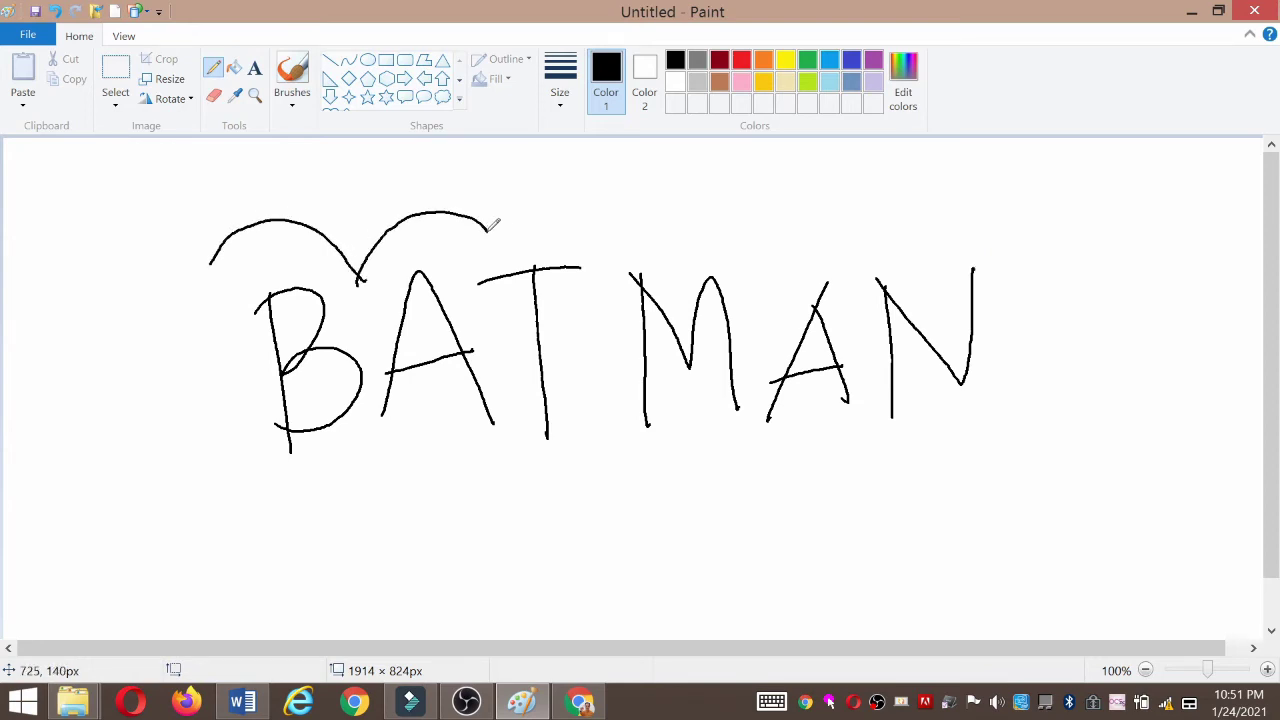
mouse_move(662, 182)
mouse_down()
mouse_move(726, 209)
mouse_move(763, 282)
mouse_move(766, 246)
mouse_move(824, 219)
mouse_move(924, 205)
mouse_move(1015, 228)
mouse_move(1071, 290)
mouse_move(1062, 373)
mouse_move(1014, 430)
mouse_move(927, 487)
mouse_move(815, 512)
mouse_move(709, 497)
mouse_up()
drag(968, 456, 925, 463)
mouse_move(731, 470)
mouse_down()
mouse_move(631, 479)
mouse_move(597, 450)
mouse_up()
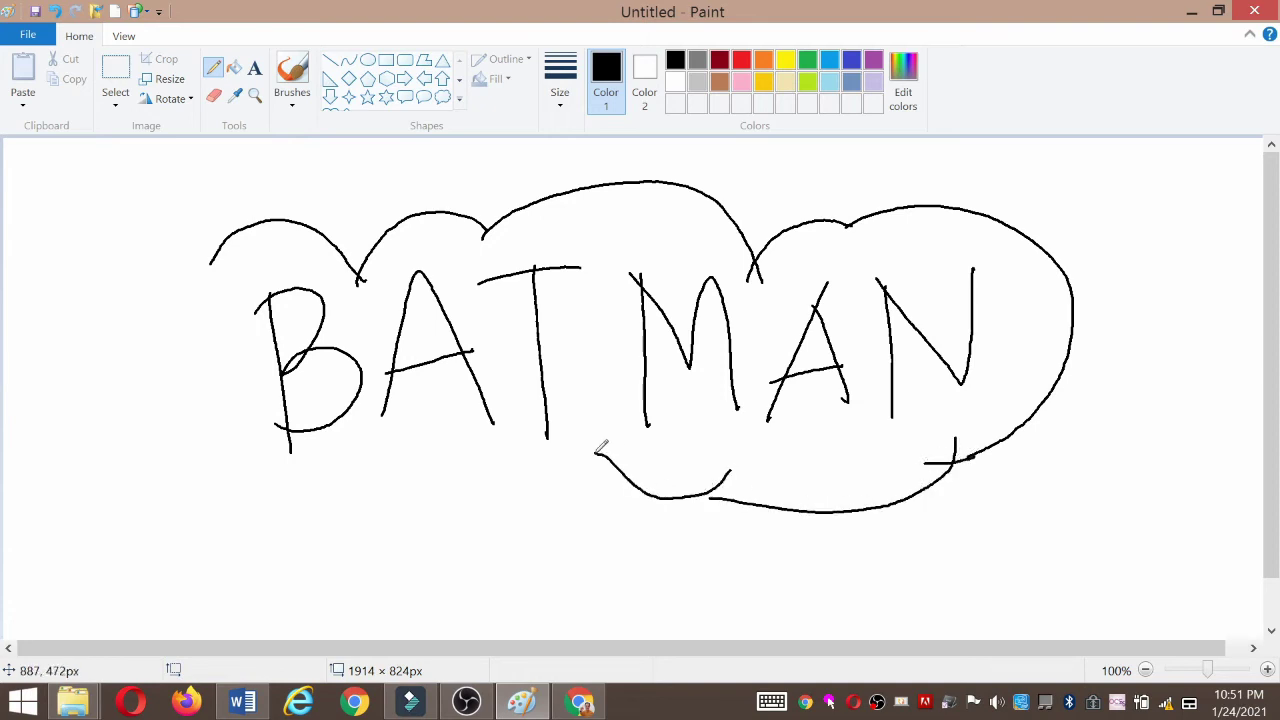
drag(690, 497, 764, 514)
key(ctrl+z)
key(ctrl+z)
mouse_move(727, 458)
mouse_down()
mouse_move(711, 492)
mouse_move(664, 520)
mouse_move(514, 511)
mouse_up()
key(ctrl+z)
mouse_move(746, 449)
mouse_down()
mouse_move(709, 502)
mouse_move(667, 529)
mouse_move(596, 530)
mouse_move(499, 500)
mouse_move(463, 468)
mouse_move(455, 497)
mouse_move(390, 509)
mouse_move(219, 509)
mouse_move(110, 448)
mouse_move(69, 406)
mouse_move(45, 350)
mouse_move(85, 269)
mouse_move(144, 224)
mouse_move(211, 264)
mouse_up()
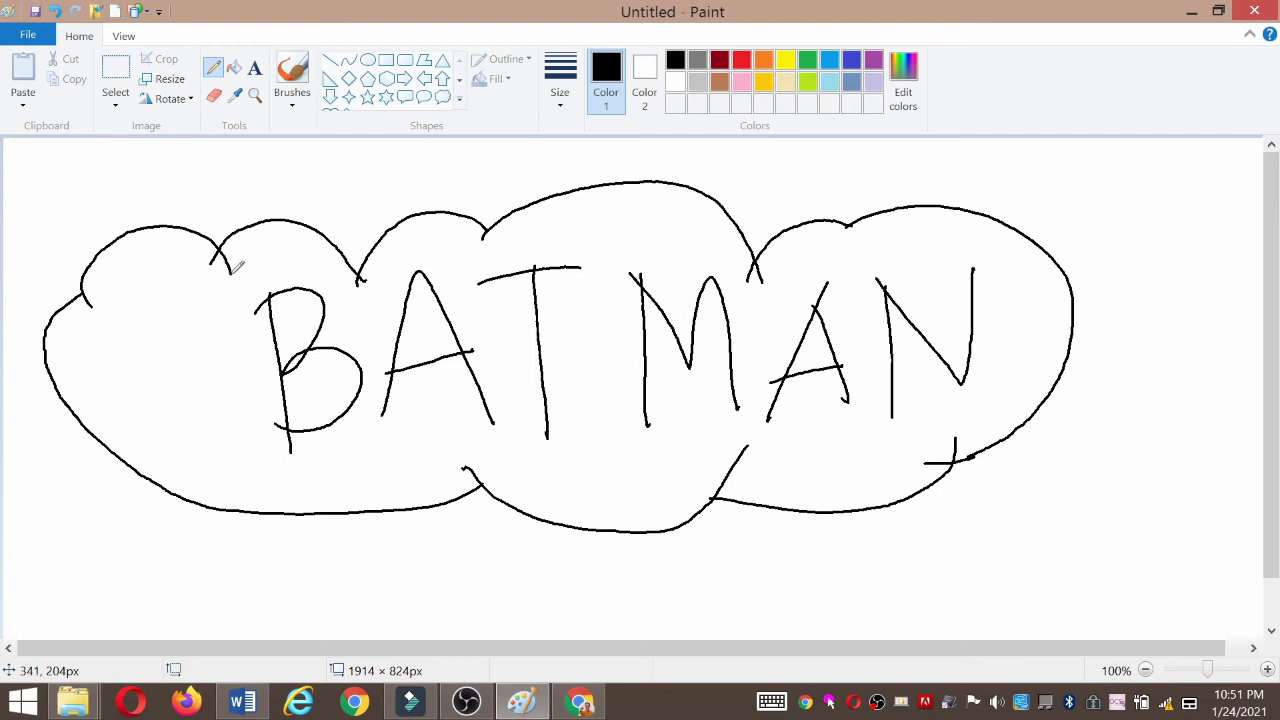
Step: Fill the background outside the cloud outline with red
click(230, 70)
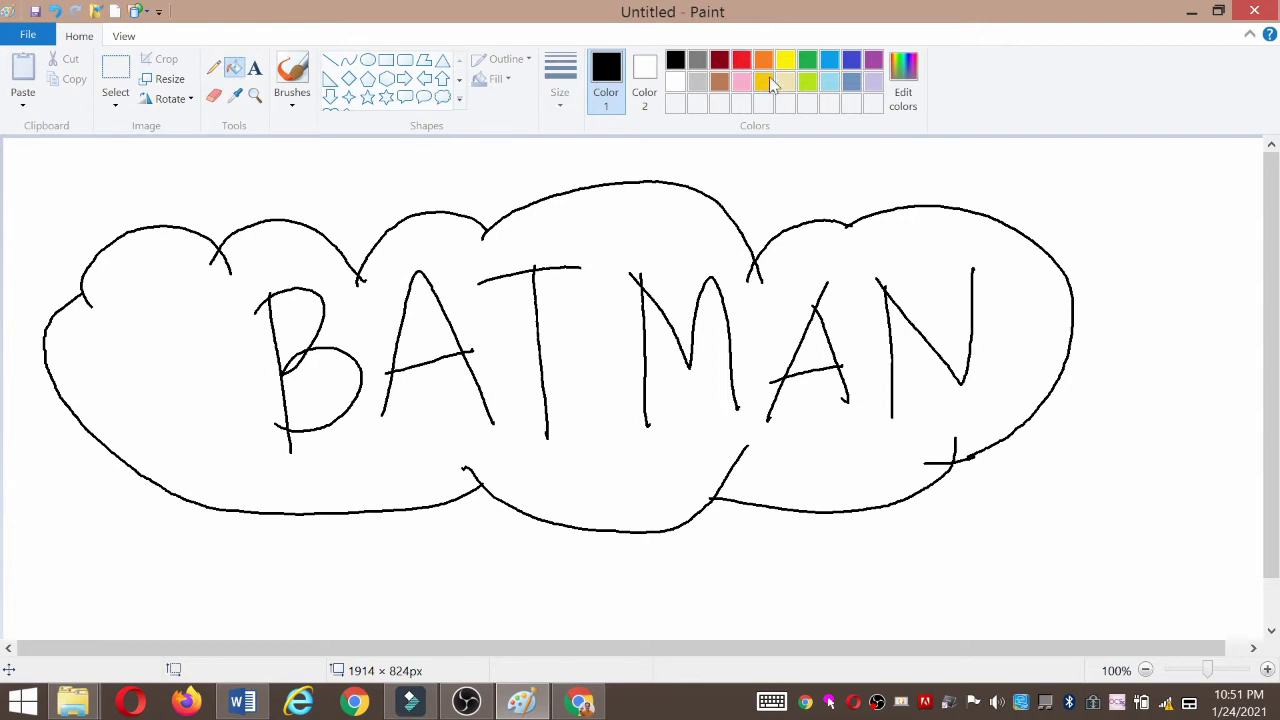
click(806, 66)
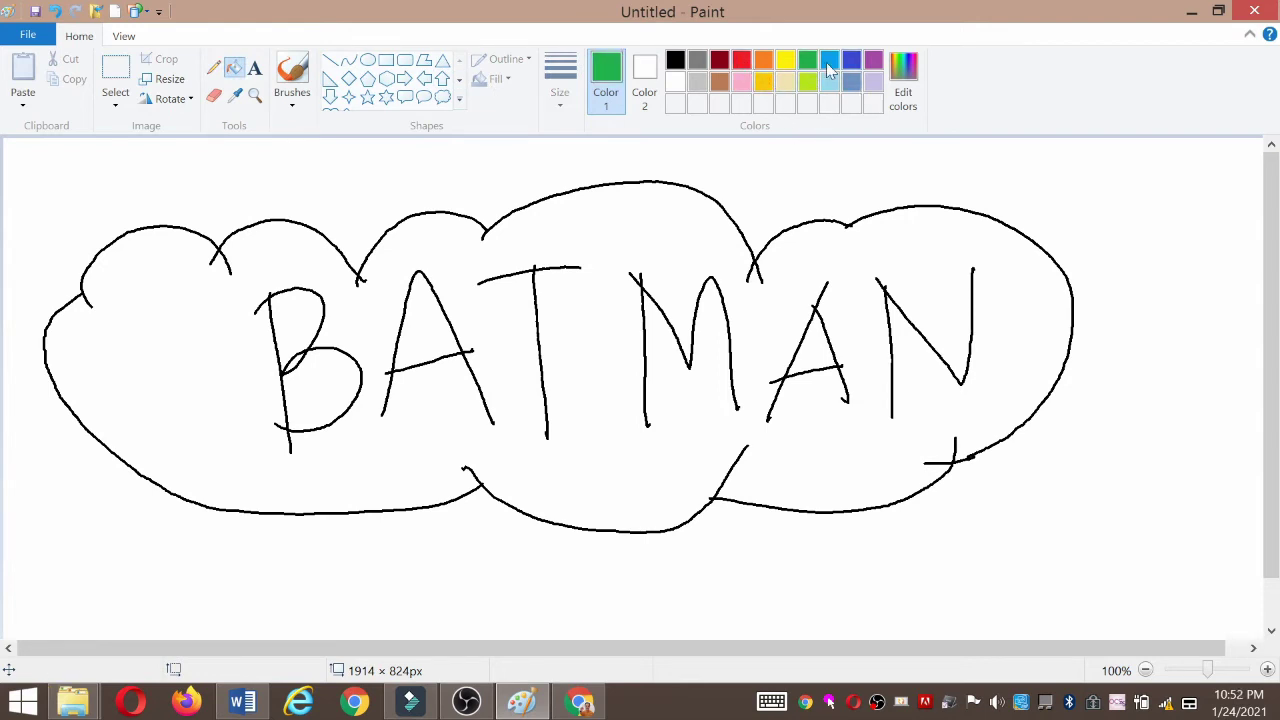
click(742, 62)
click(752, 143)
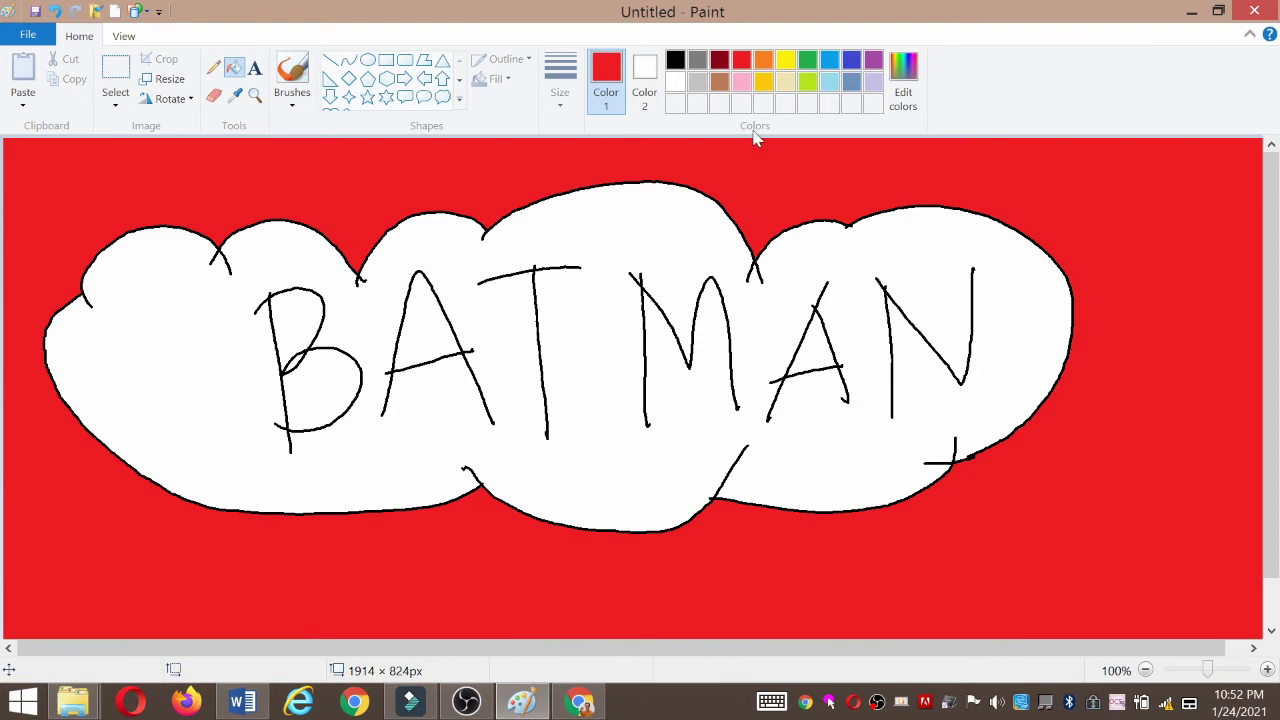
Step: Fill the cloud's interior and the enclosed holes of the letters B and A with brown
click(720, 85)
click(670, 210)
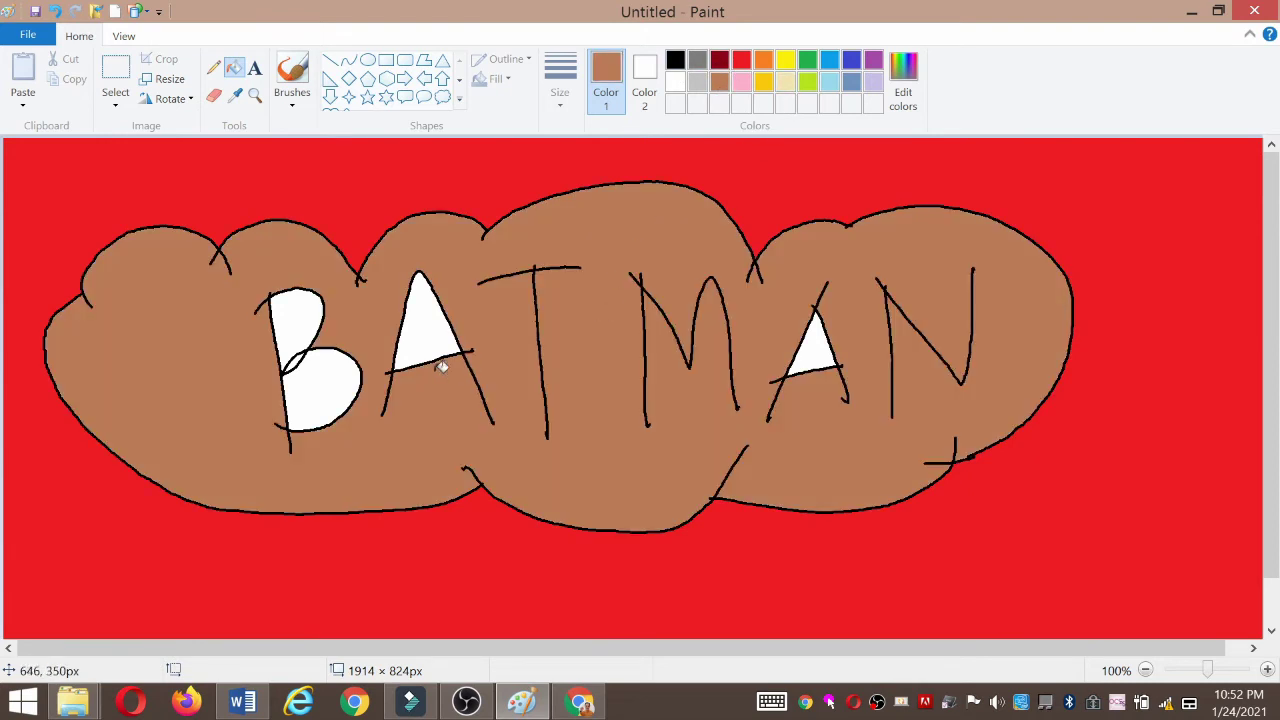
click(422, 338)
click(335, 378)
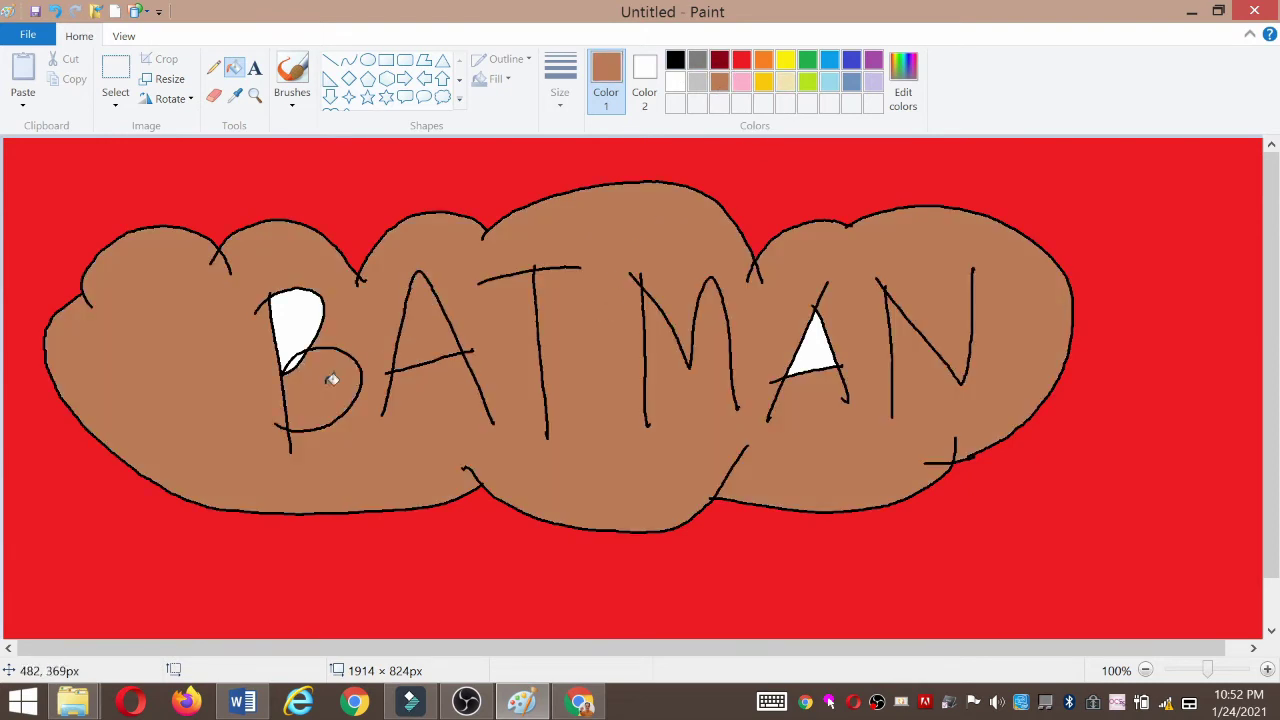
click(818, 352)
click(300, 310)
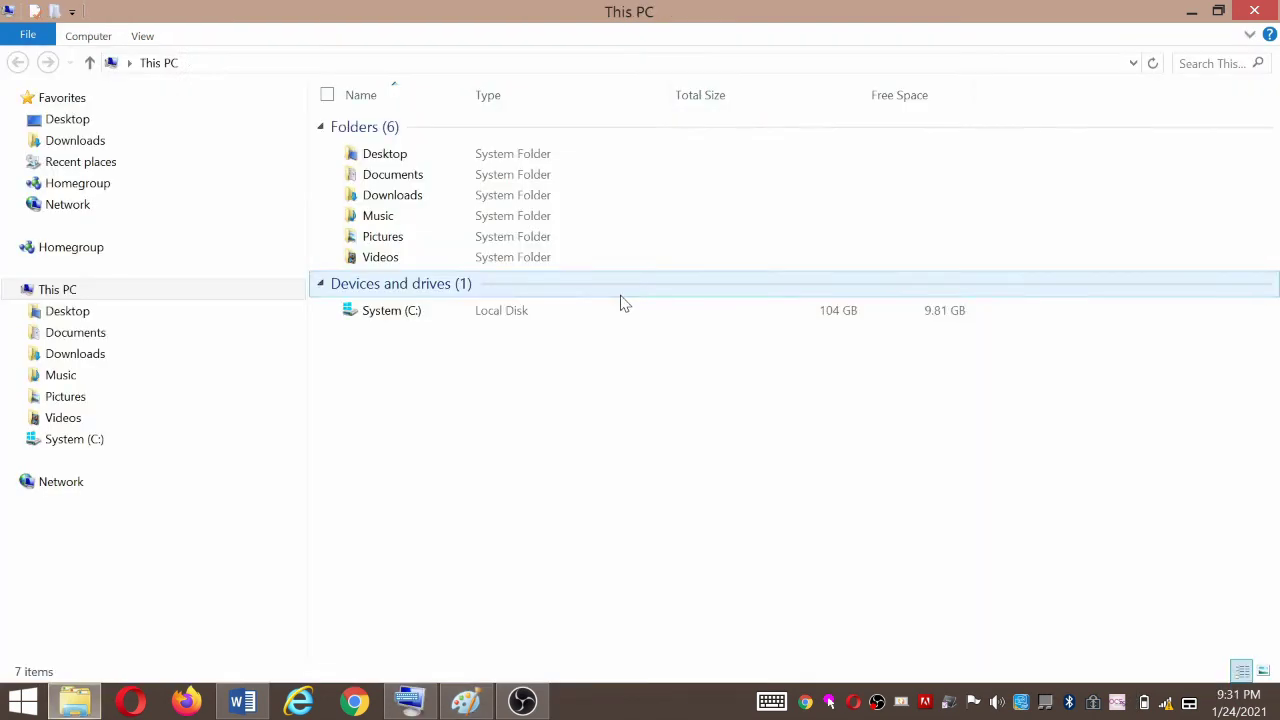
Step: In File Explorer, open the kelas 1 picture folder inside KLS 1 of the DTK semester 2 documents
double_click(466, 176)
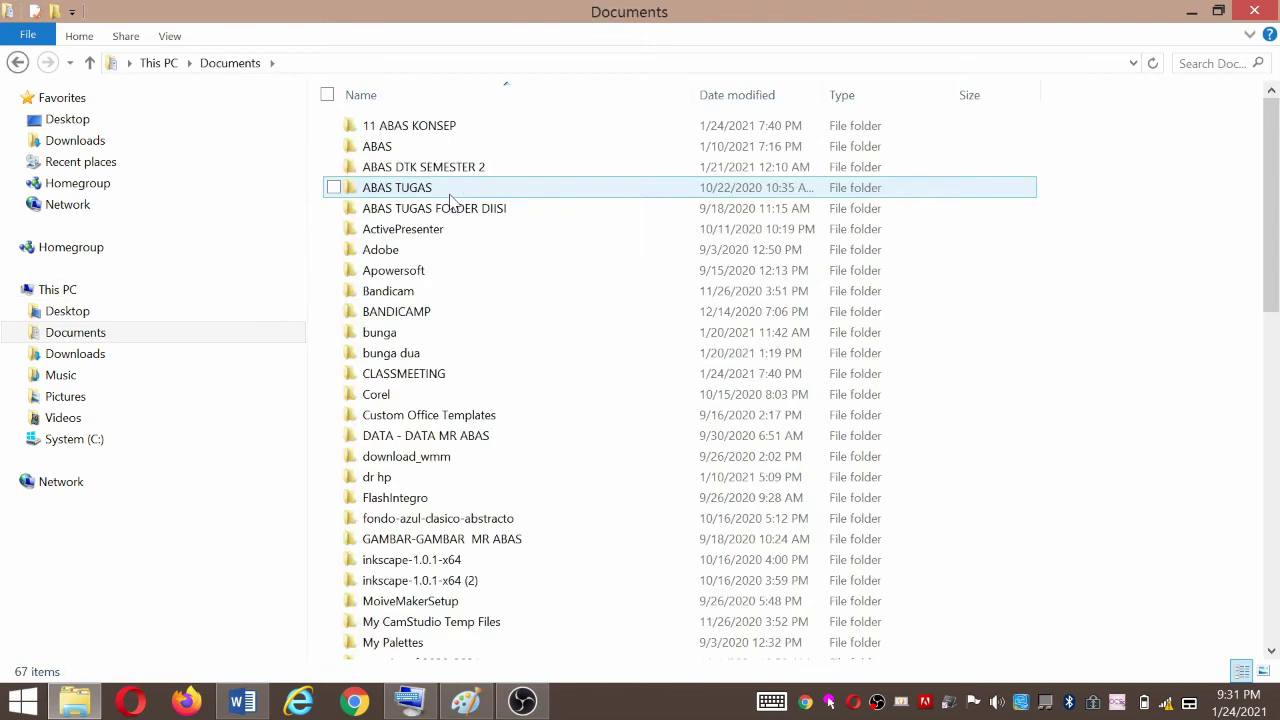
double_click(488, 167)
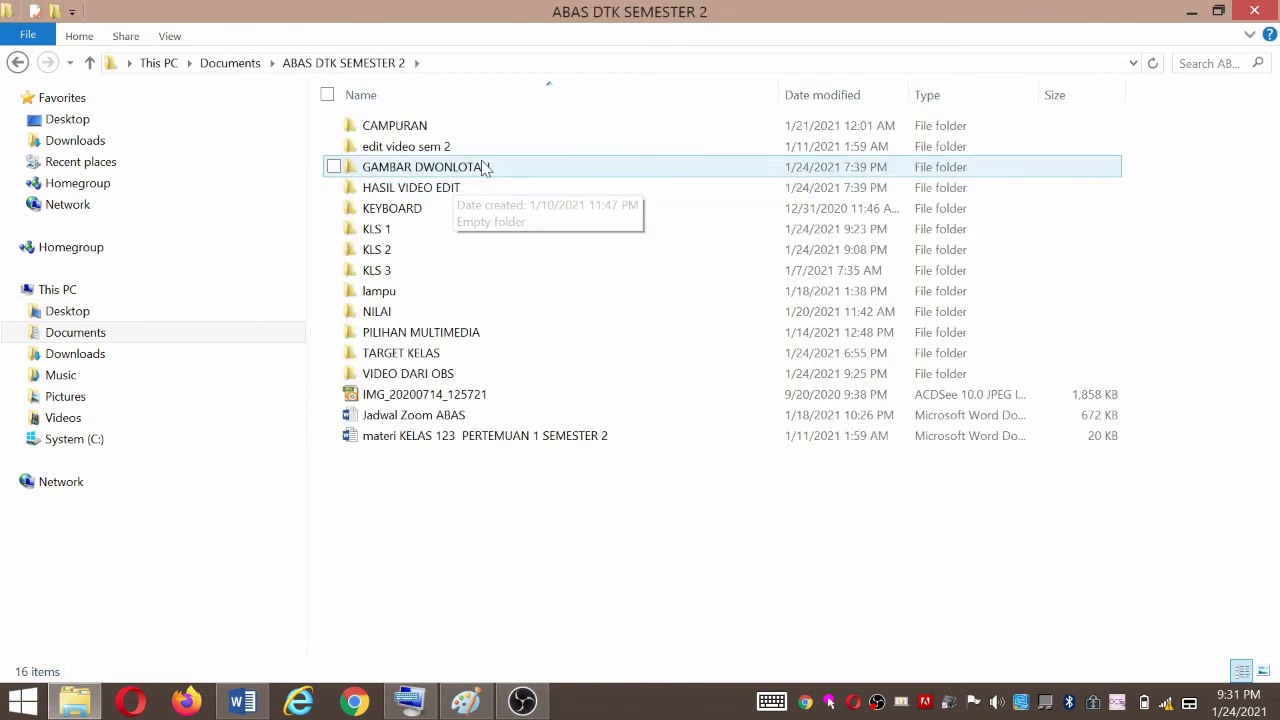
double_click(434, 250)
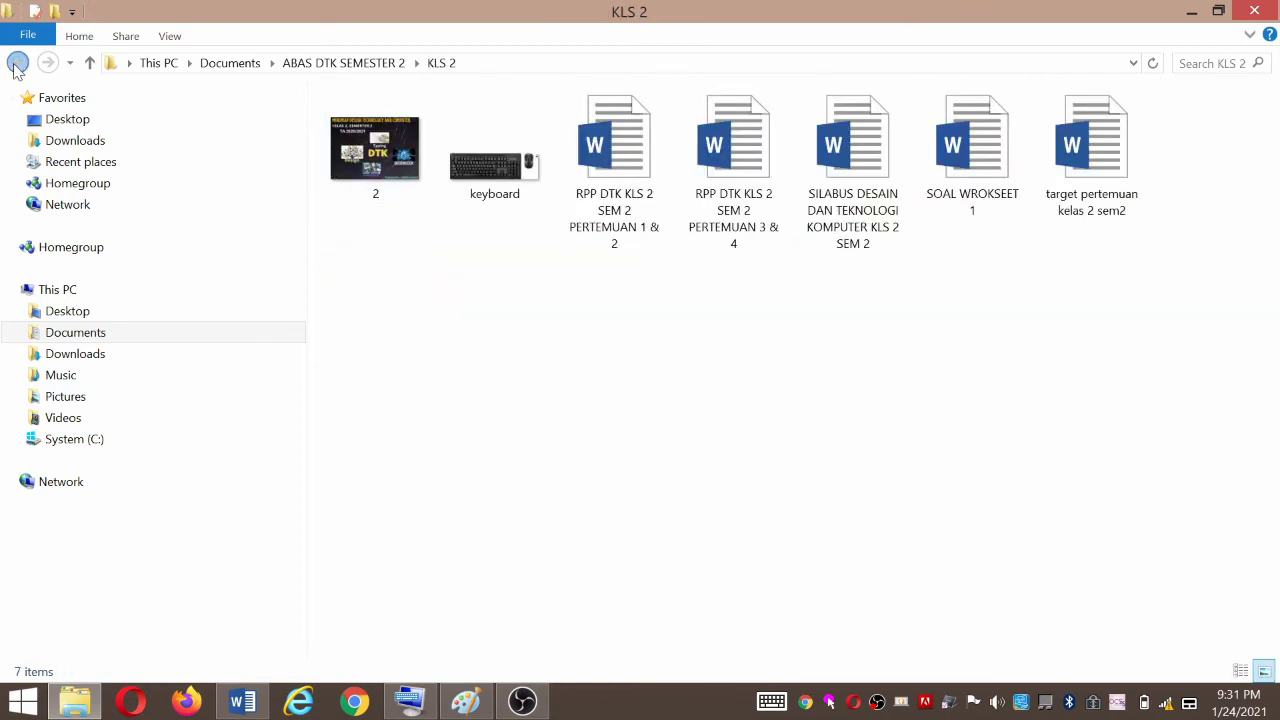
click(17, 63)
double_click(444, 234)
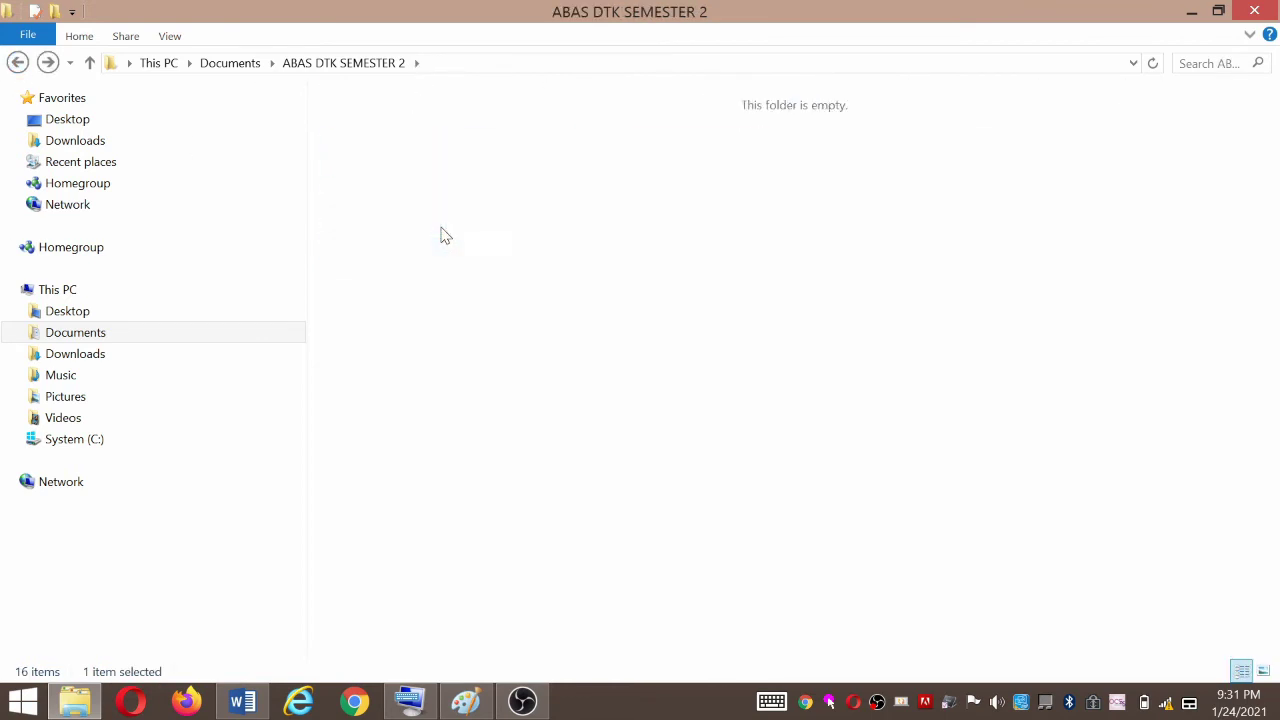
double_click(406, 168)
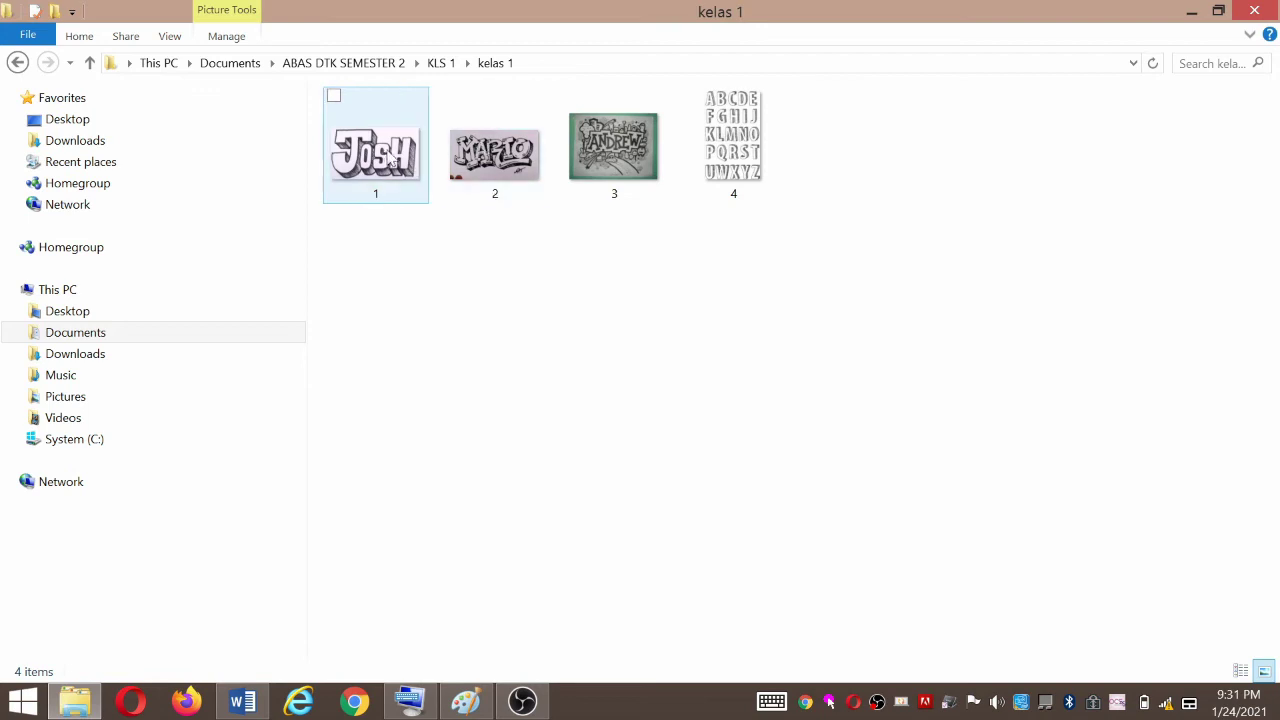
Step: View lettering example pictures 1 and 2, and close the viewer and the folder window
double_click(393, 158)
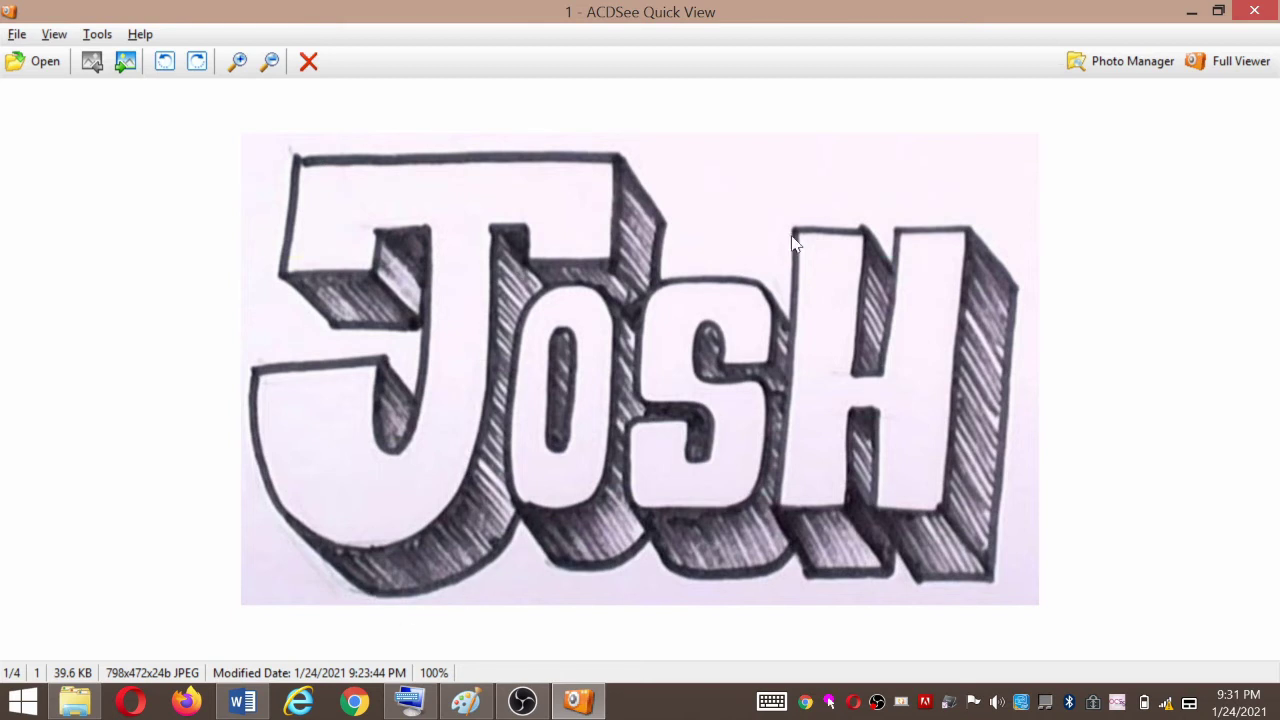
click(1254, 11)
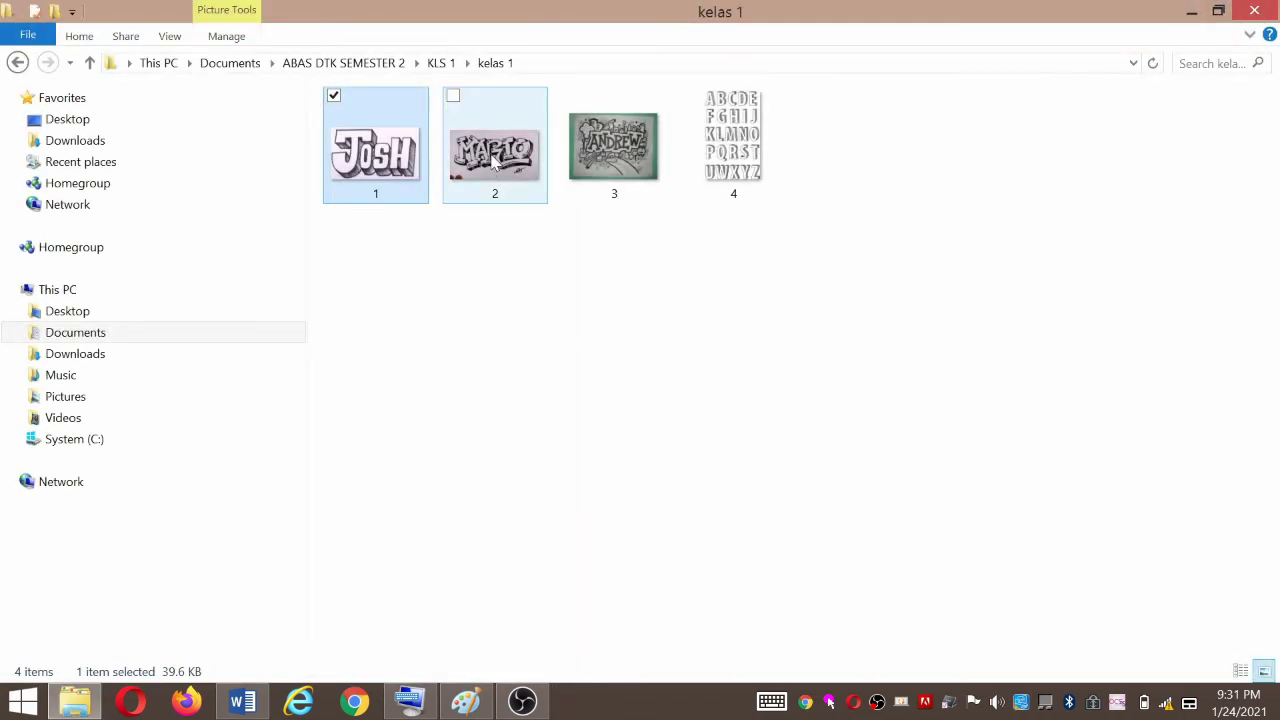
double_click(494, 160)
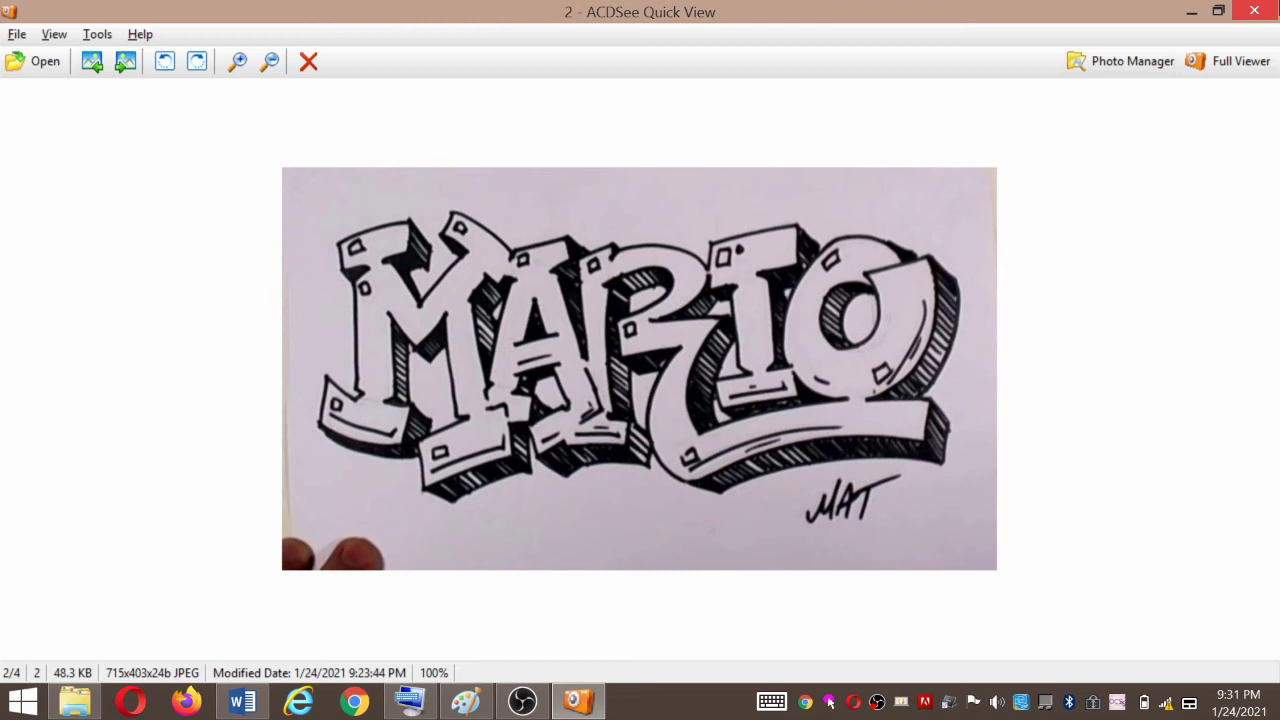
key(Escape)
click(1254, 11)
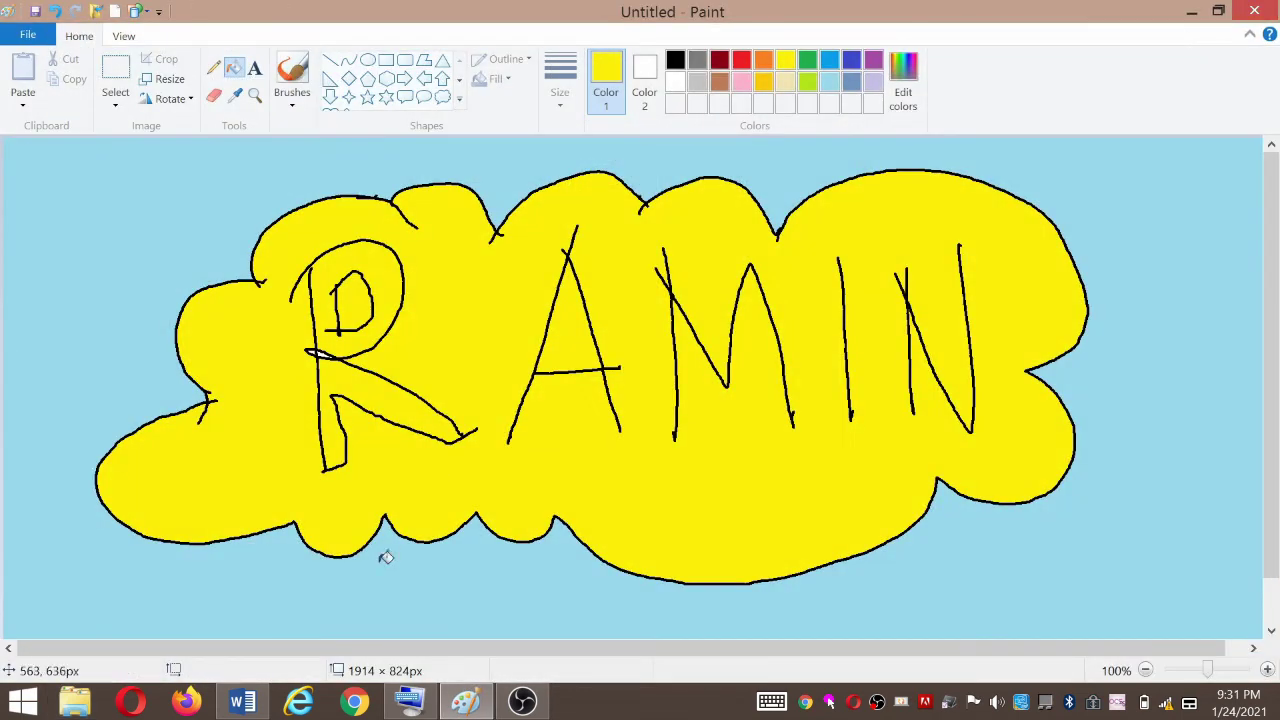
Step: Reopen the kelas 1 folder in File Explorer, view the block-letter alphabet in picture 4, and close it
click(75, 700)
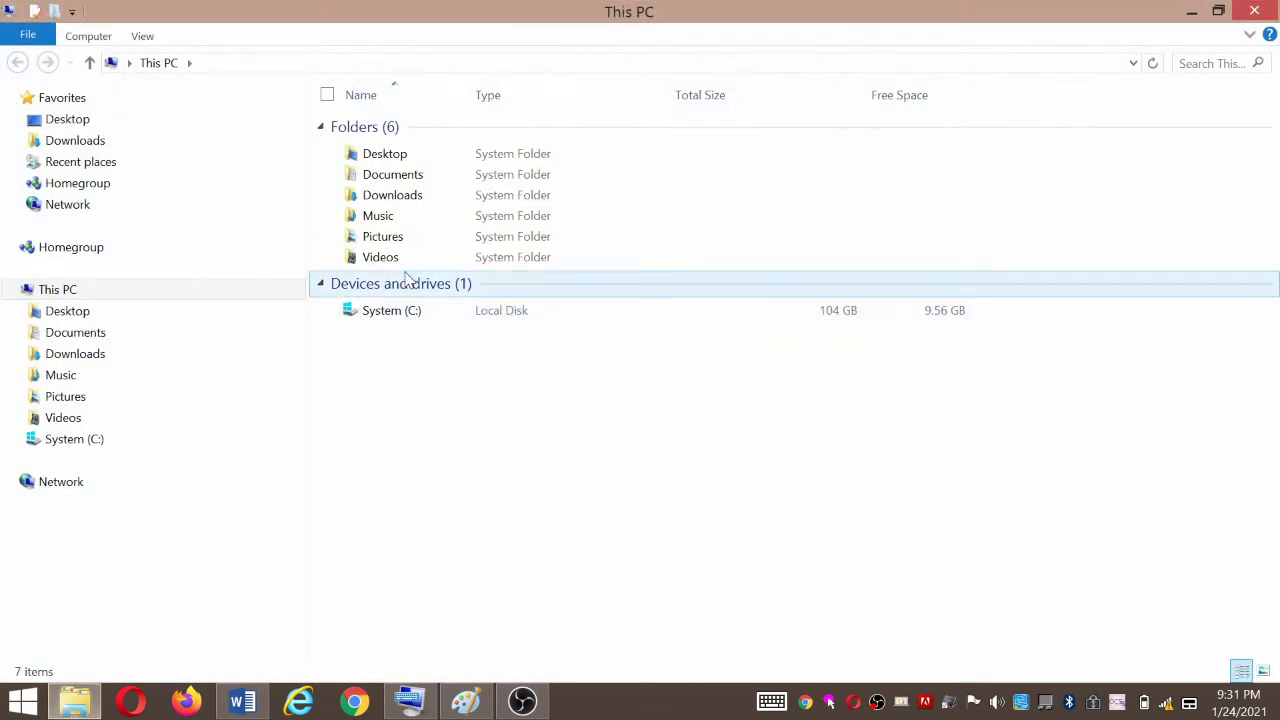
double_click(400, 176)
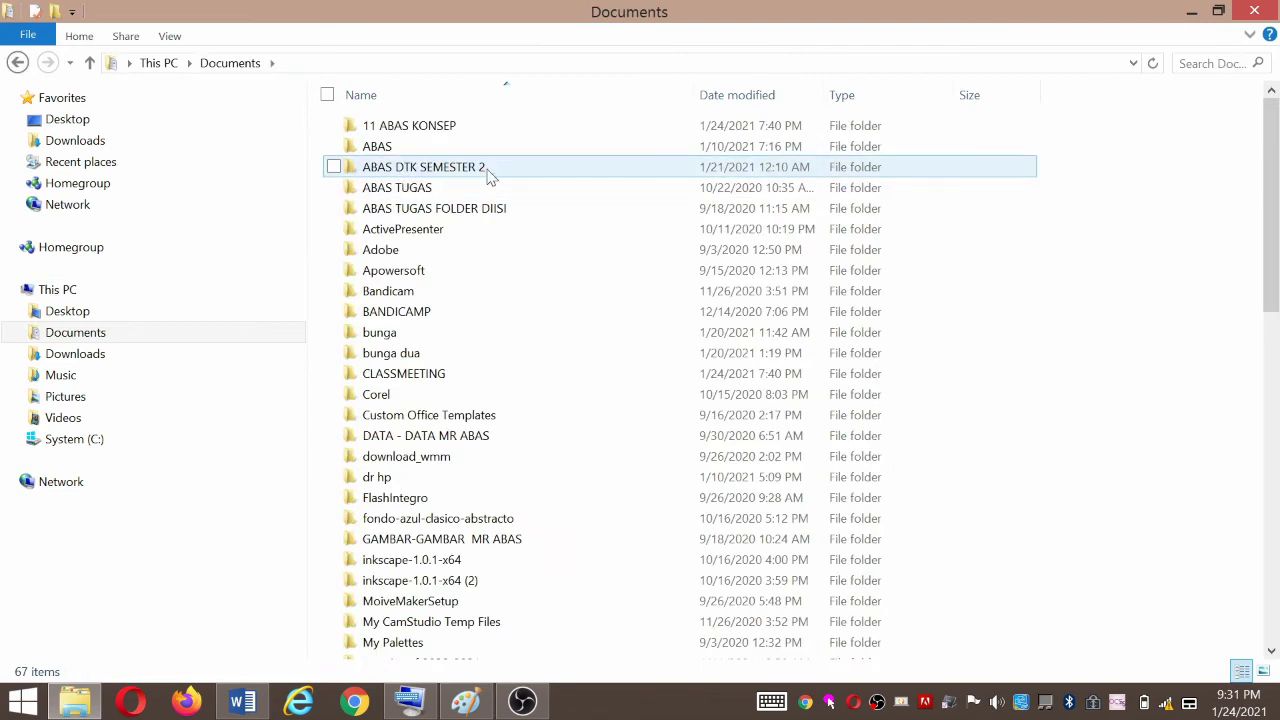
double_click(490, 172)
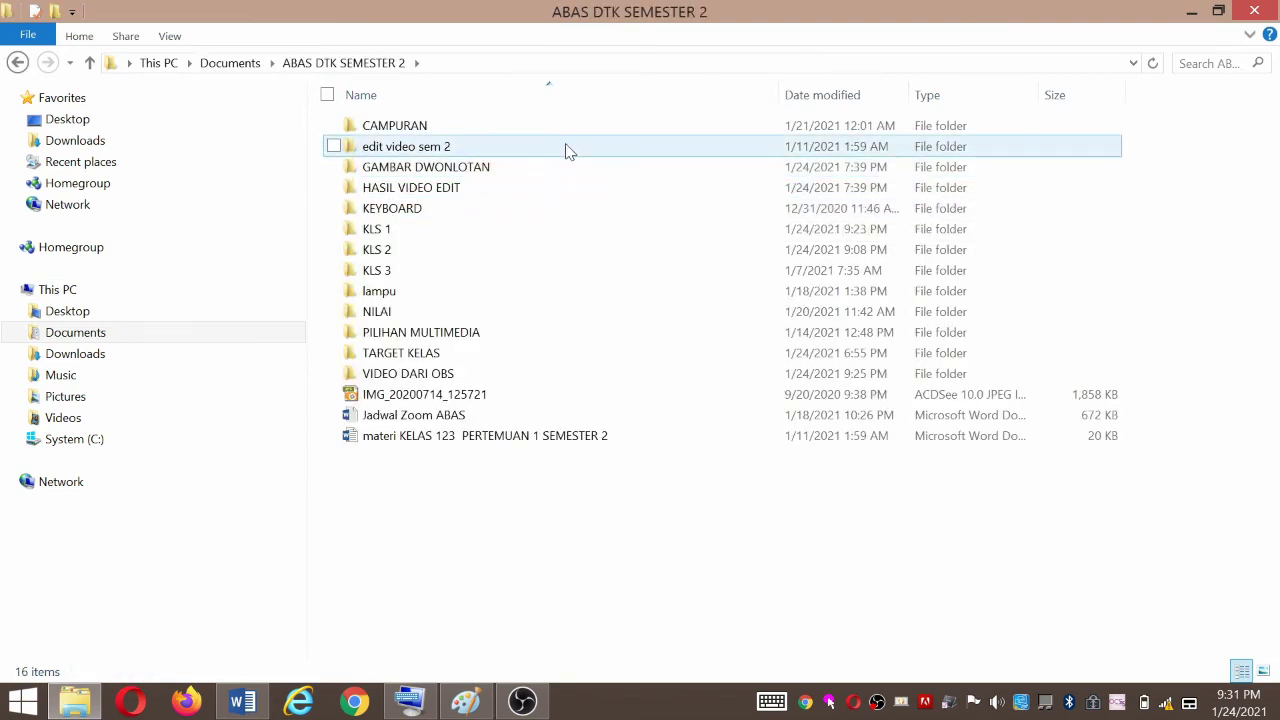
double_click(490, 233)
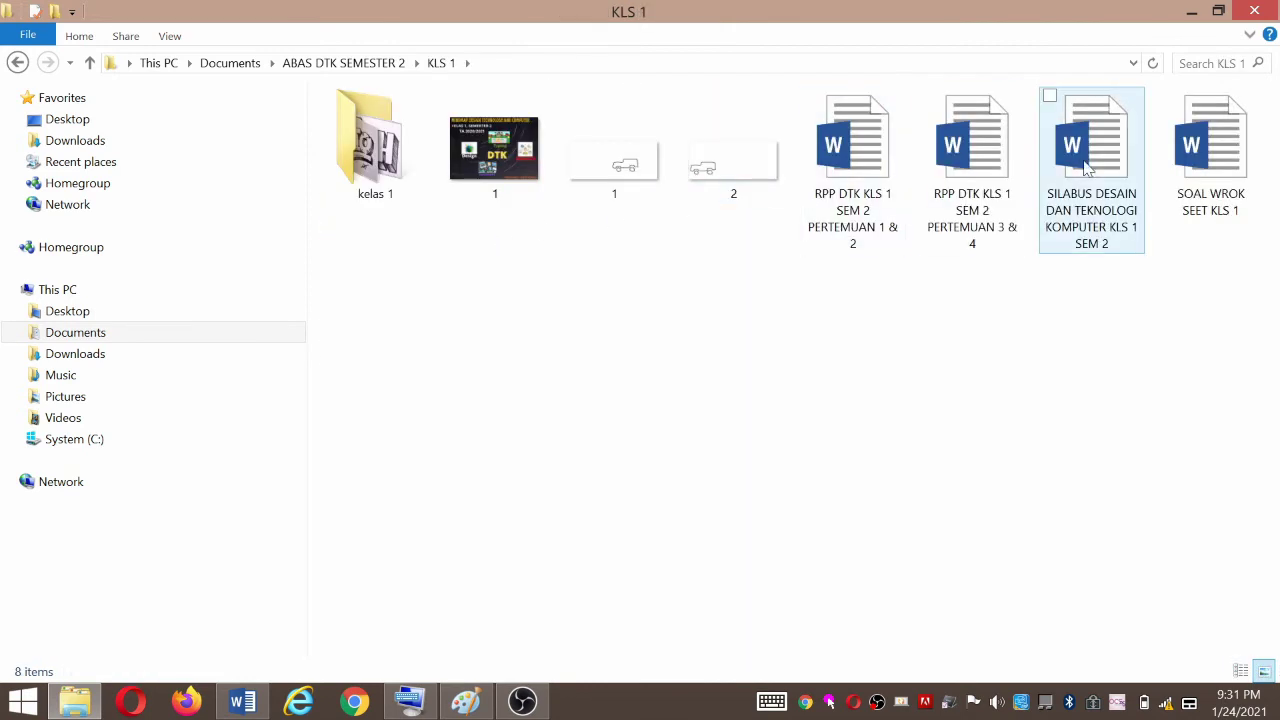
double_click(375, 145)
double_click(742, 138)
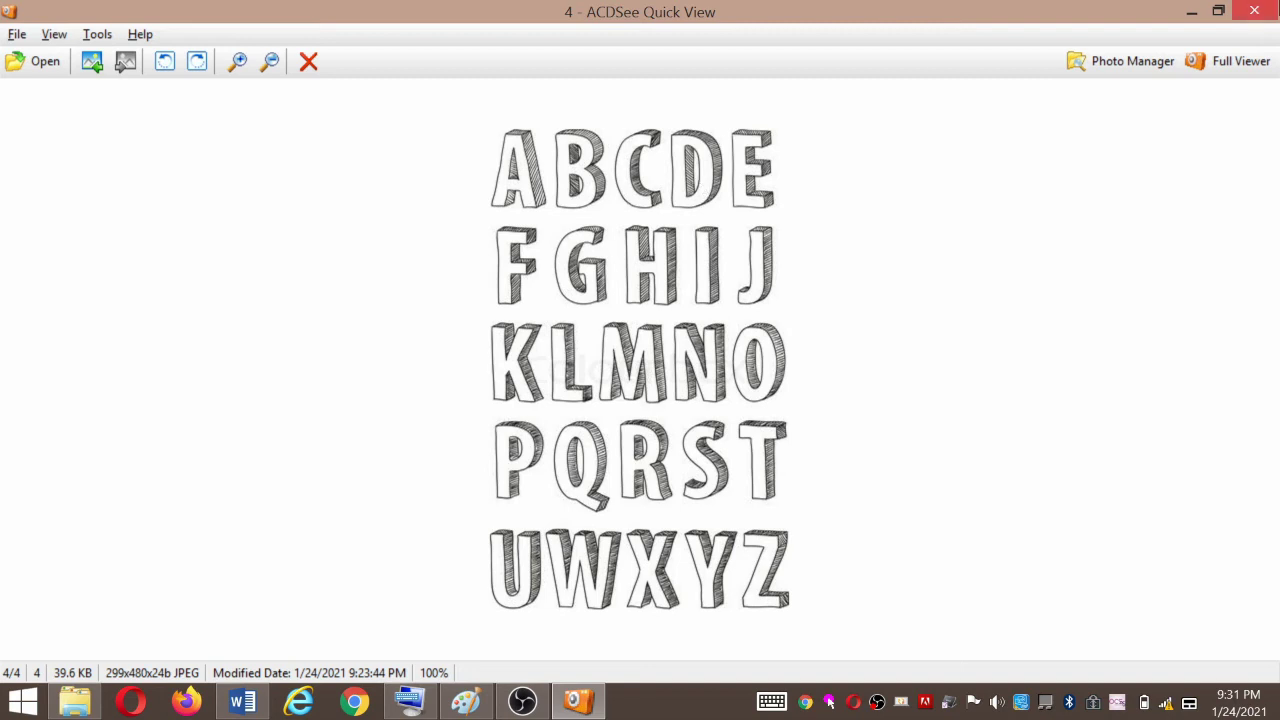
click(1254, 11)
Step: Switch to Paint and undo the fills and pencil strokes of the cloud-framed lettering until the canvas is blank
click(465, 702)
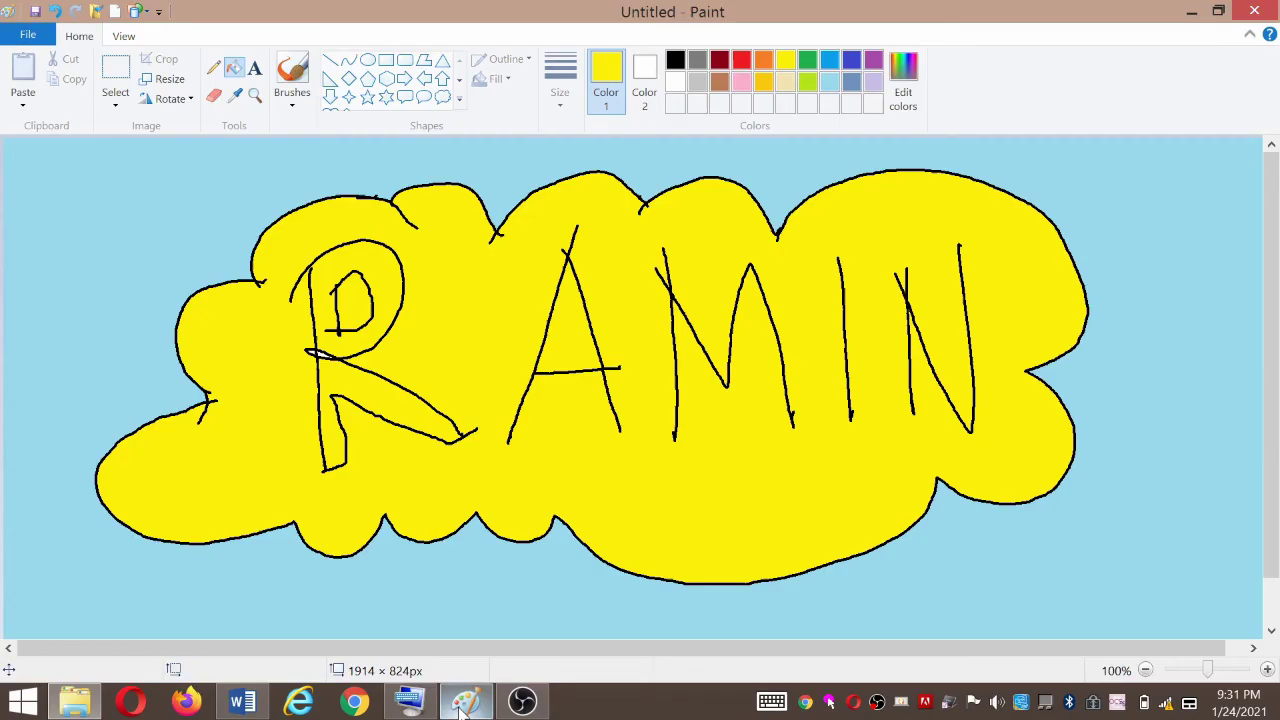
key(ctrl+z)
key(ctrl+z)
key(ctrl+z)
key(ctrl+z)
key(ctrl+z)
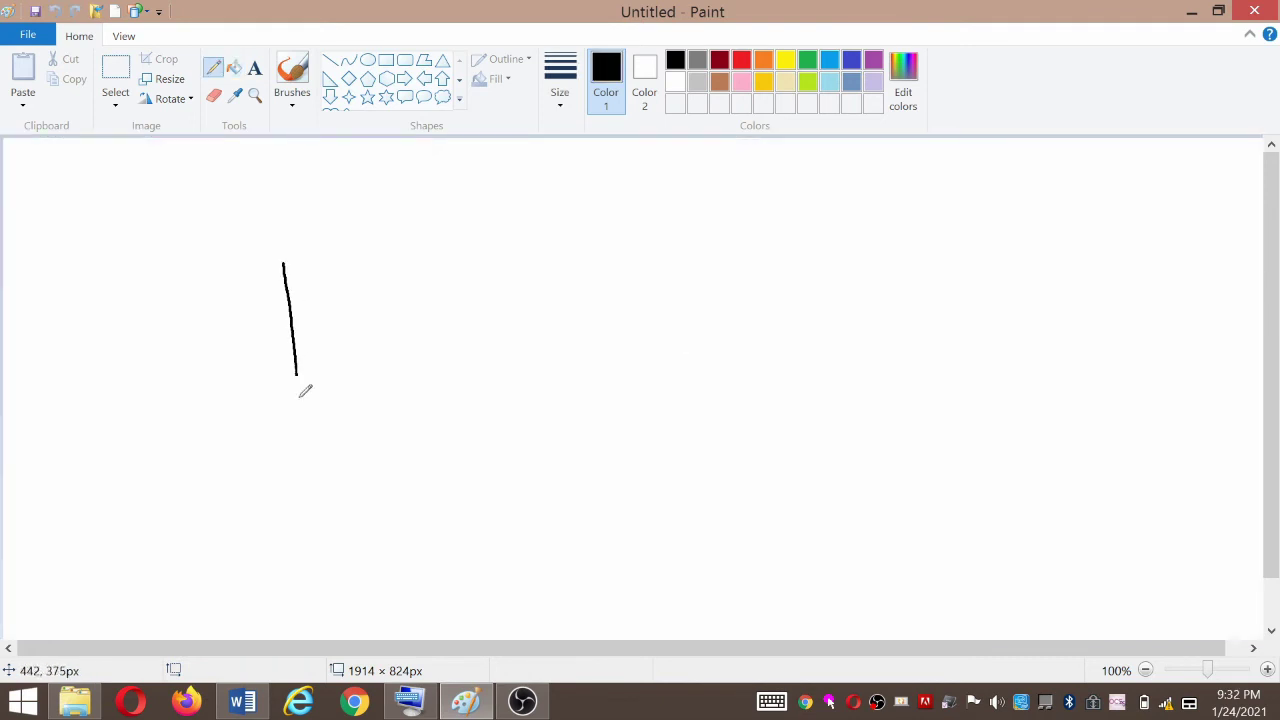
Step: Draw a black pencil outline of a block letter R with a large round O tucked behind it
drag(297, 382, 302, 488)
mouse_move(269, 292)
mouse_down()
mouse_move(394, 239)
mouse_move(400, 325)
mouse_move(369, 362)
mouse_move(568, 450)
mouse_move(488, 484)
mouse_move(372, 422)
mouse_move(383, 518)
mouse_move(310, 492)
mouse_up()
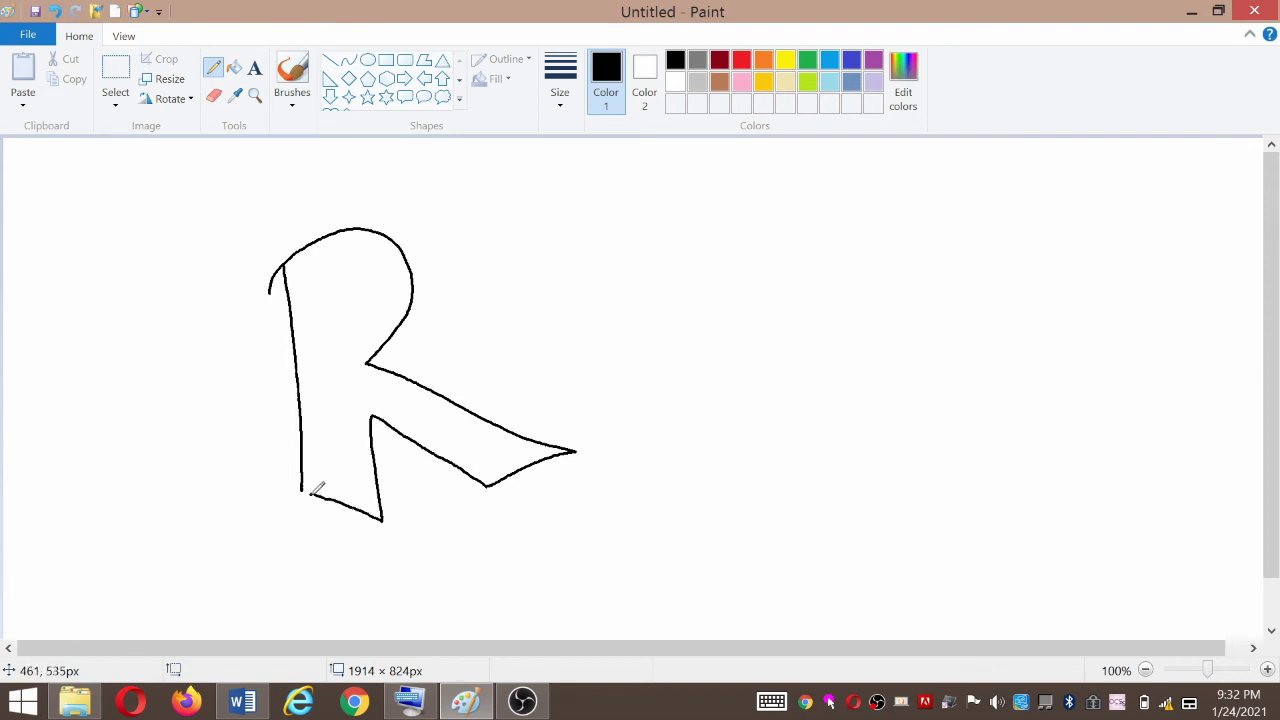
mouse_move(323, 328)
mouse_down()
mouse_move(326, 291)
mouse_move(327, 342)
mouse_up()
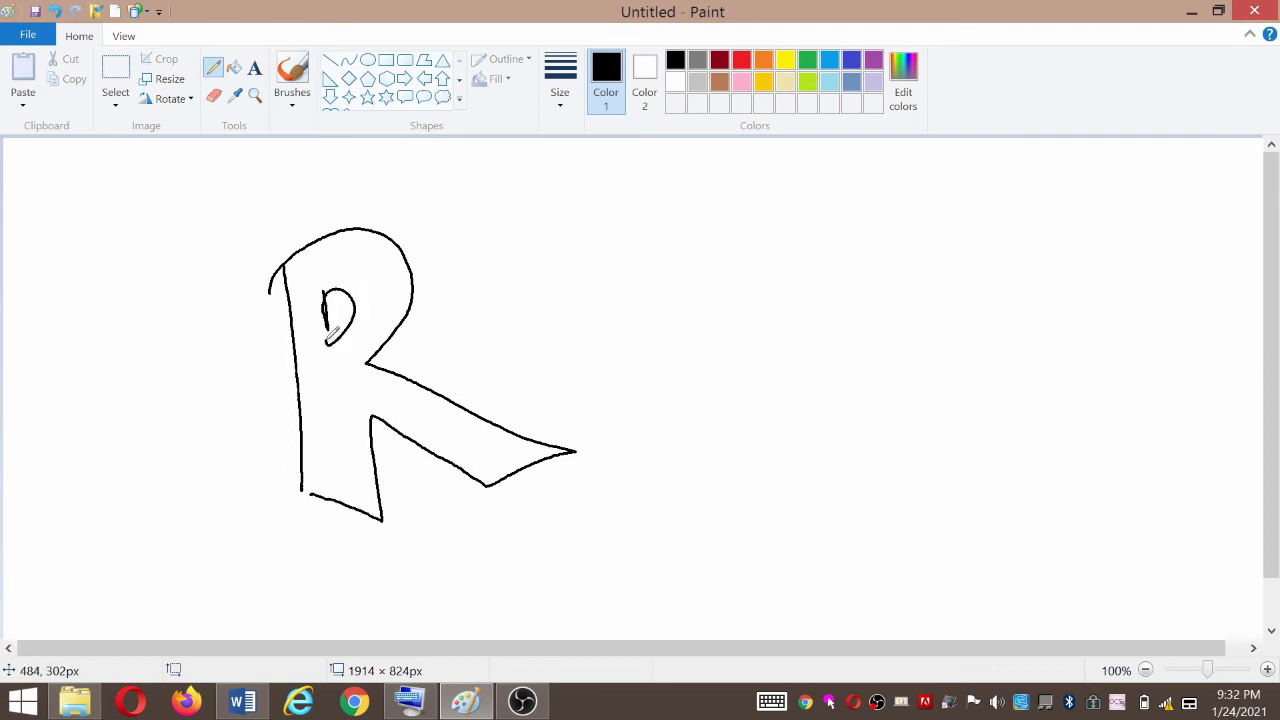
mouse_move(400, 262)
mouse_down()
mouse_move(603, 209)
mouse_move(677, 446)
mouse_move(443, 520)
mouse_move(434, 452)
mouse_up()
mouse_move(541, 283)
mouse_down()
mouse_move(585, 388)
mouse_move(605, 305)
mouse_move(548, 283)
mouse_up()
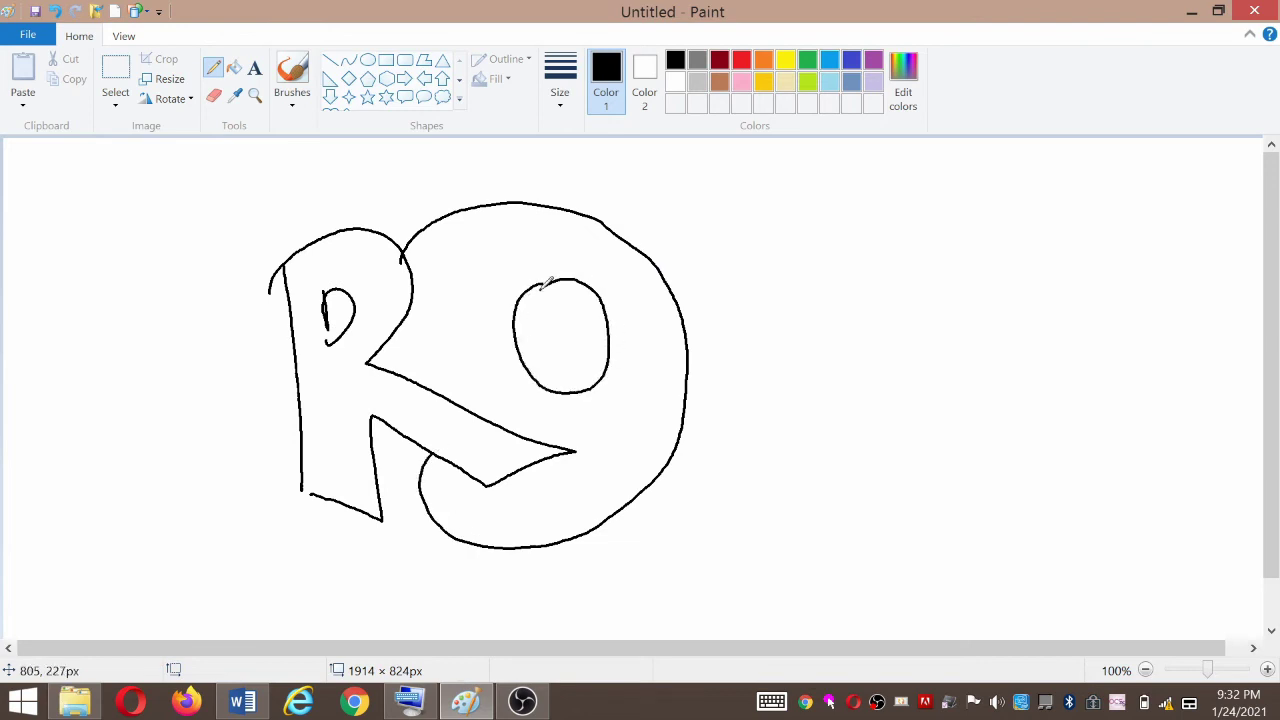
drag(427, 381, 404, 331)
Step: Add outlined block letters B, a dotted I and a final wide pointed letter, each overlapping the previous one
mouse_move(594, 231)
mouse_down()
mouse_move(745, 182)
mouse_move(766, 338)
mouse_move(894, 451)
mouse_move(692, 512)
mouse_move(668, 472)
mouse_up()
drag(703, 272, 718, 346)
mouse_move(698, 303)
mouse_down()
mouse_move(757, 266)
mouse_move(718, 348)
mouse_up()
mouse_move(740, 390)
mouse_down()
mouse_move(751, 471)
mouse_move(777, 370)
mouse_move(773, 469)
mouse_move(720, 468)
mouse_up()
mouse_move(806, 209)
mouse_down()
mouse_move(906, 188)
mouse_move(975, 504)
mouse_move(886, 529)
mouse_move(880, 485)
mouse_up()
mouse_move(824, 154)
mouse_down()
mouse_move(836, 187)
mouse_move(822, 167)
mouse_up()
mouse_move(926, 273)
mouse_down()
mouse_move(1022, 196)
mouse_move(1114, 170)
mouse_move(1214, 464)
mouse_move(1086, 356)
mouse_move(1078, 490)
mouse_move(980, 462)
mouse_up()
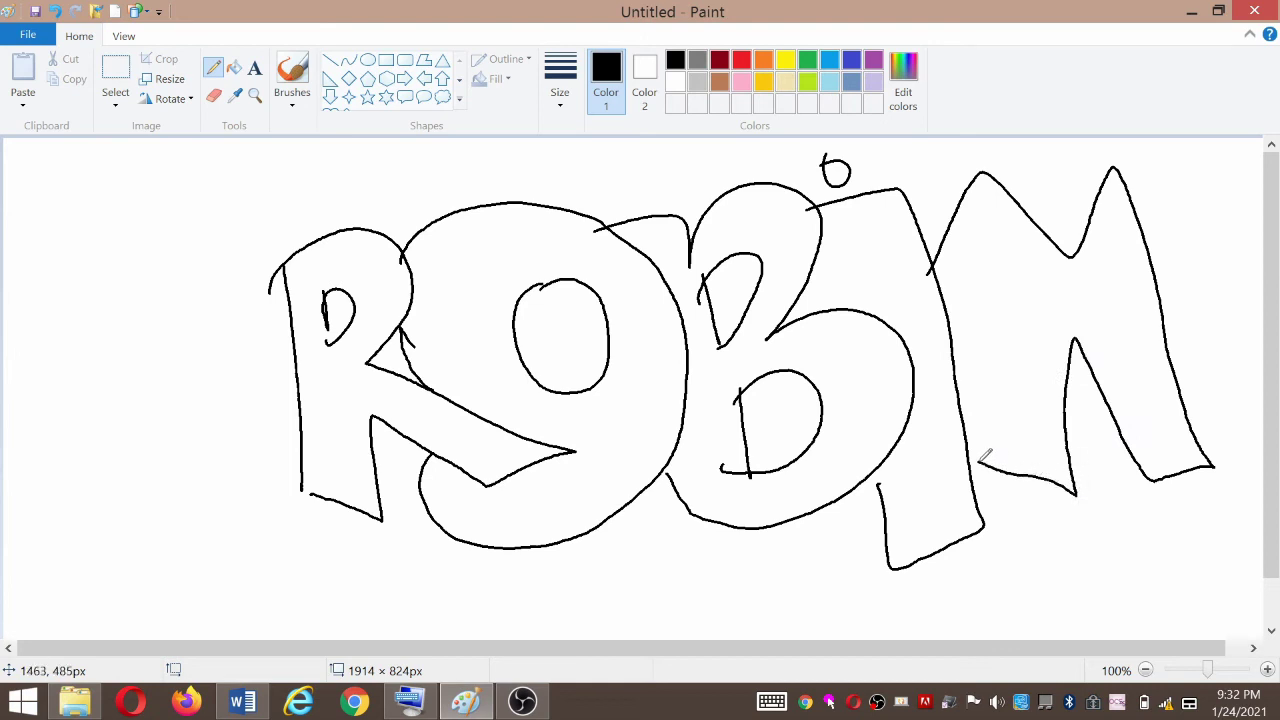
Step: Undo all strokes of the outlined block lettering until the canvas is blank
key(ctrl+z)
key(ctrl+z)
key(ctrl+z)
key(ctrl+z)
key(ctrl+z)
key(ctrl+z)
key(ctrl+z)
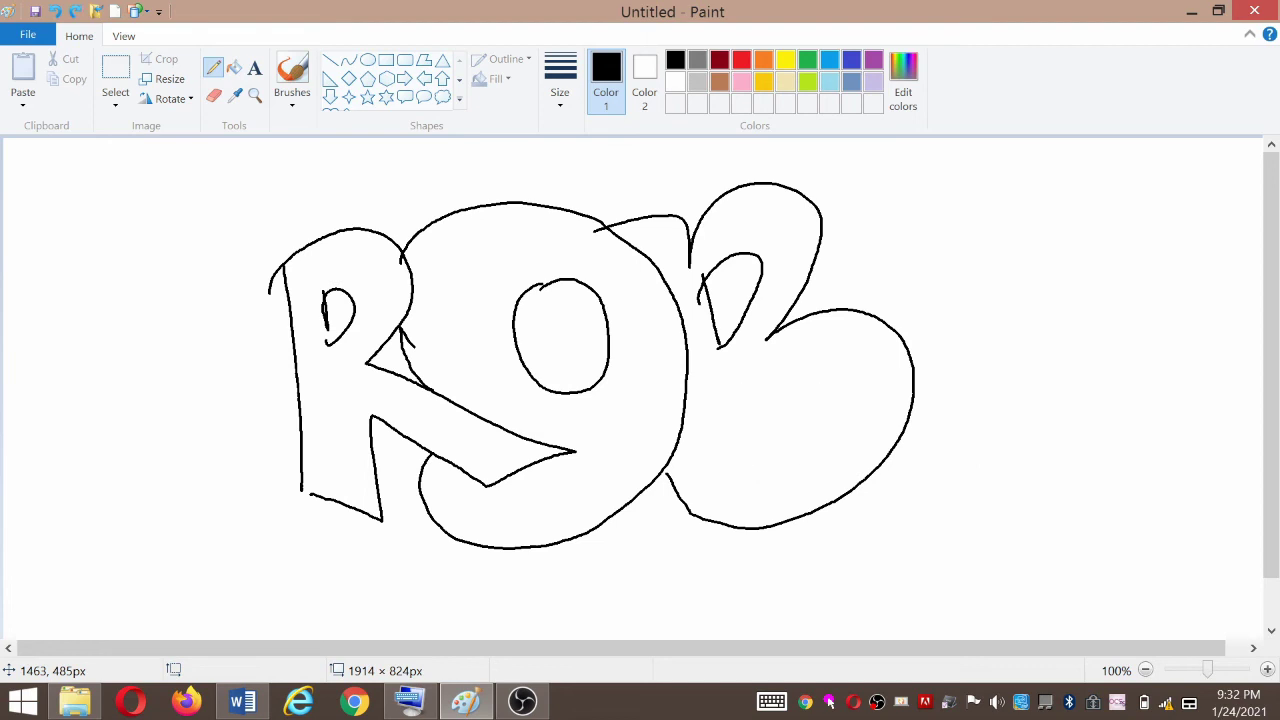
key(ctrl+z)
key(ctrl+z)
key(ctrl+z)
key(ctrl+z)
key(ctrl+z)
key(ctrl+z)
key(ctrl+z)
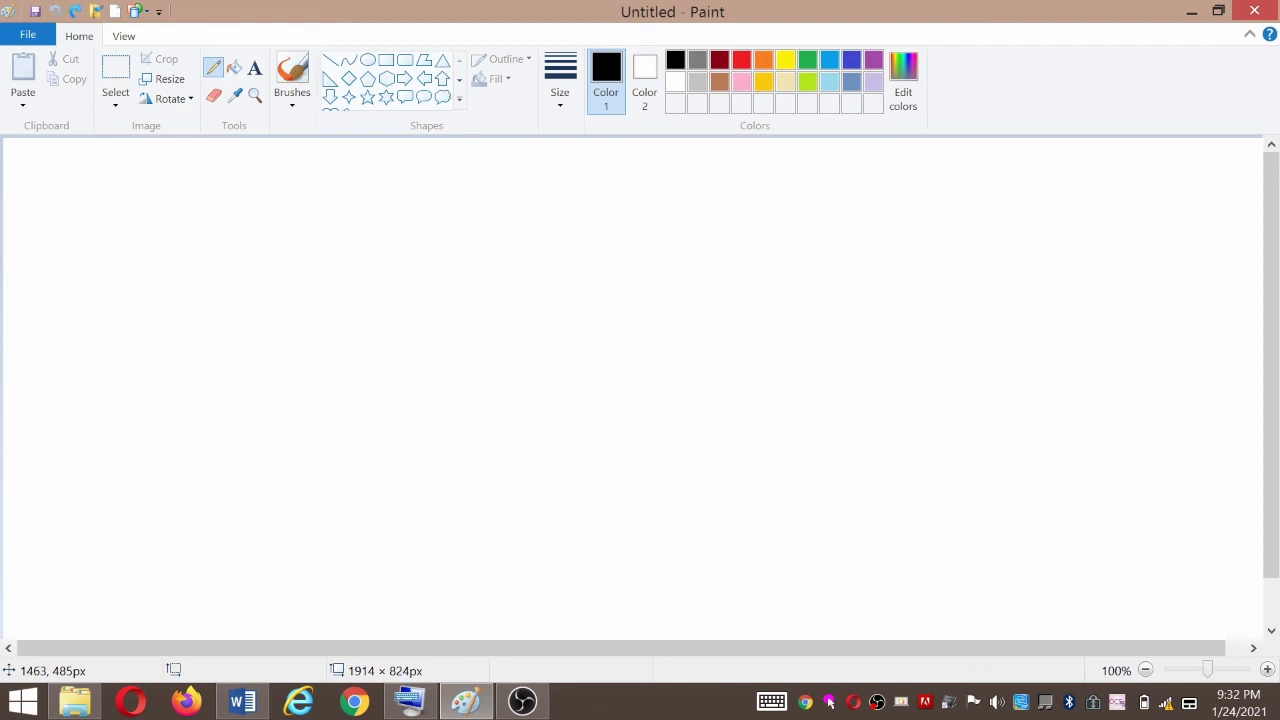
Step: Draw a tall rounded outline letter A with its hole, and an overlapping outline B with two holes beside it
mouse_move(200, 507)
mouse_down()
mouse_move(269, 205)
mouse_move(390, 476)
mouse_up()
mouse_move(290, 498)
mouse_down()
mouse_move(266, 400)
mouse_move(410, 464)
mouse_move(231, 511)
mouse_up()
drag(236, 346, 238, 350)
mouse_move(308, 218)
mouse_down()
mouse_move(385, 225)
mouse_move(378, 290)
mouse_move(463, 268)
mouse_move(457, 348)
mouse_move(533, 410)
mouse_move(366, 449)
mouse_up()
mouse_move(396, 332)
mouse_down()
mouse_move(406, 375)
mouse_move(450, 412)
mouse_up()
Step: Continue the lettering with an outlined A with its triangular hole and a curled outline S, both overlapping
mouse_move(459, 262)
mouse_down()
mouse_move(556, 208)
mouse_move(658, 442)
mouse_move(552, 455)
mouse_move(502, 436)
mouse_up()
mouse_move(681, 253)
mouse_down()
mouse_move(697, 201)
mouse_move(756, 308)
mouse_move(679, 390)
mouse_move(713, 266)
mouse_move(794, 218)
mouse_move(661, 190)
mouse_move(601, 291)
mouse_up()
drag(637, 346, 648, 396)
drag(550, 276, 551, 332)
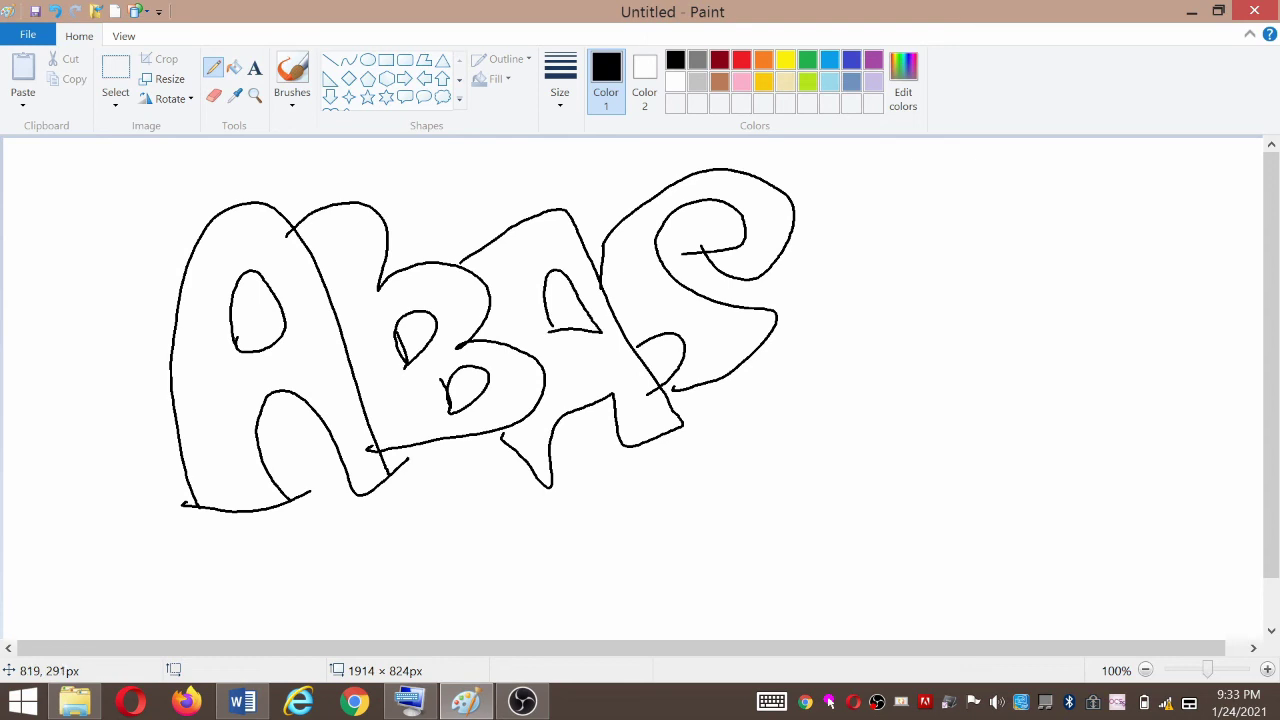